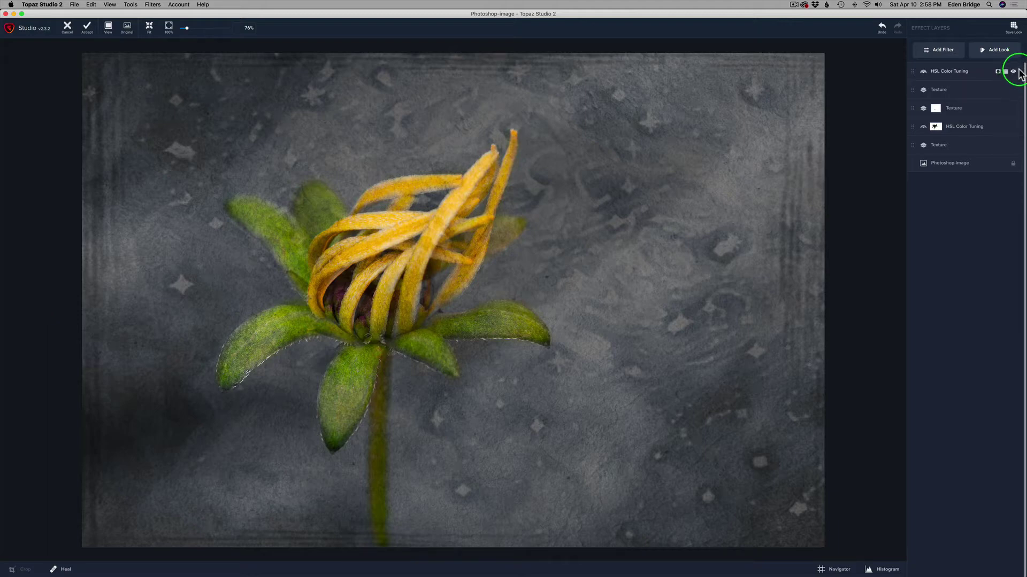
Hide all five effect layers to reveal the original flower bud photo.
left_click(1012, 71)
left_click(1013, 89)
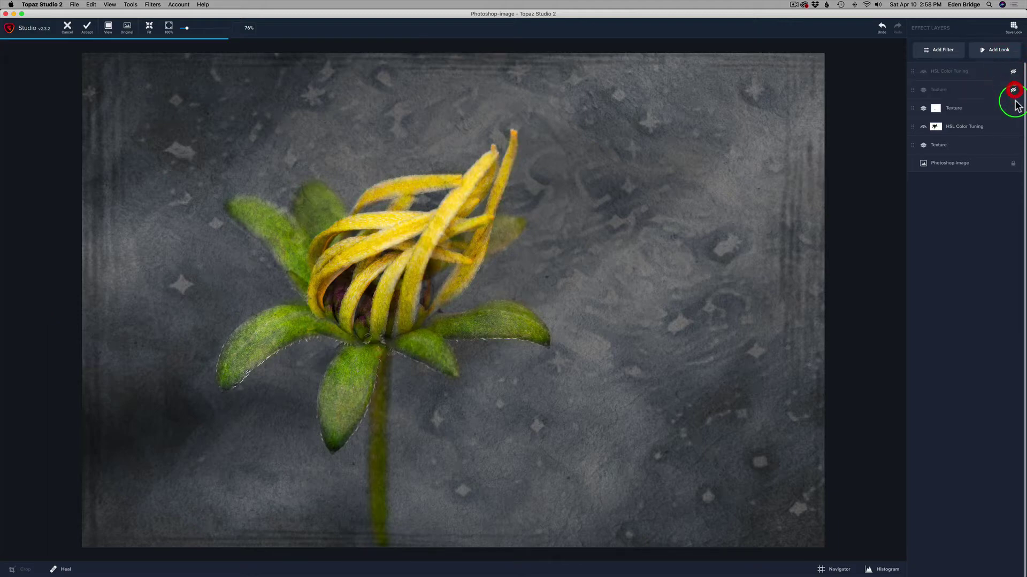
left_click(1013, 108)
left_click(1012, 127)
left_click(1012, 145)
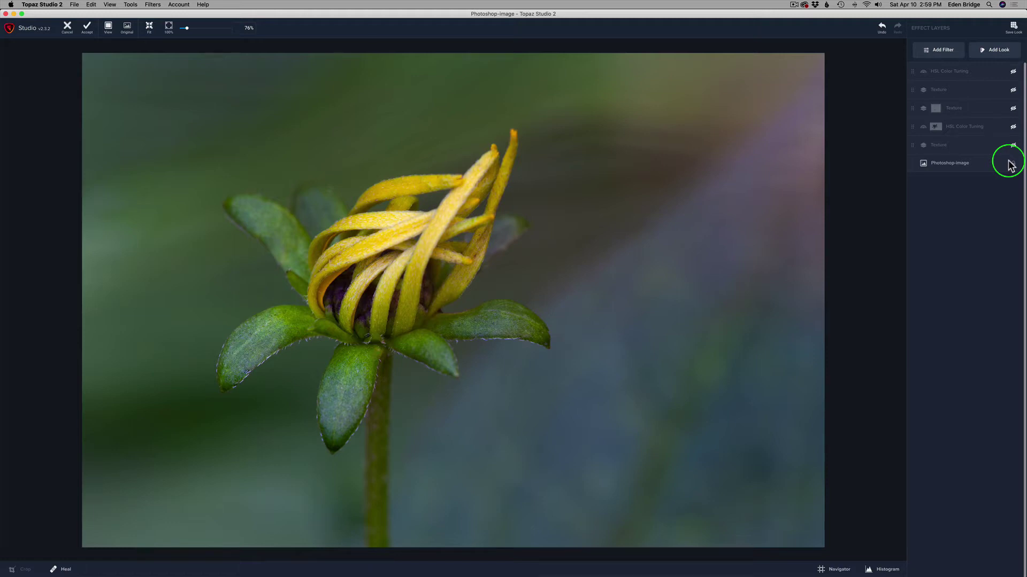
Re-enable the effect layers bottom to top, comparing the grey and orange colour tunings on and off.
left_click(1013, 145)
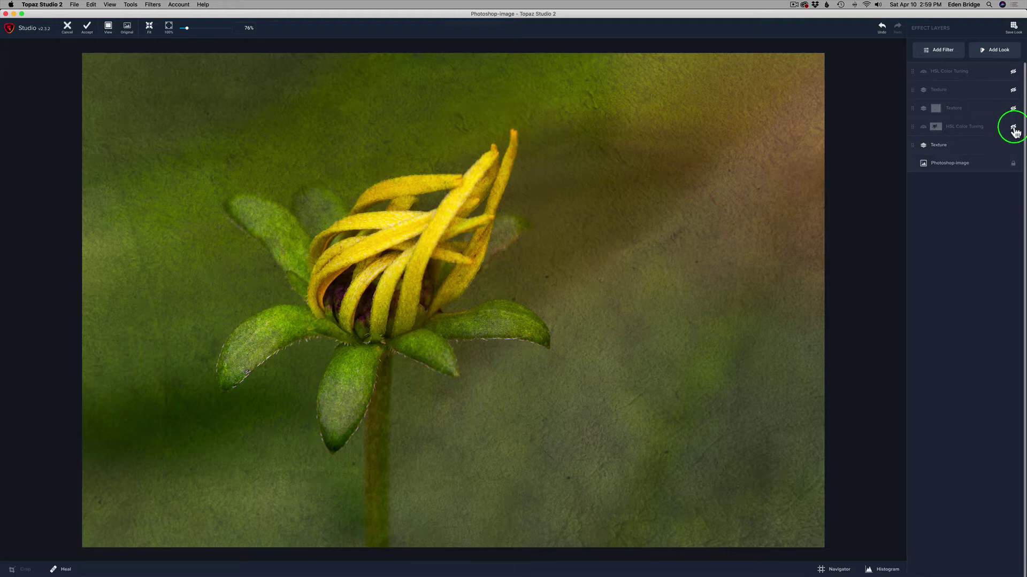
left_click(1014, 128)
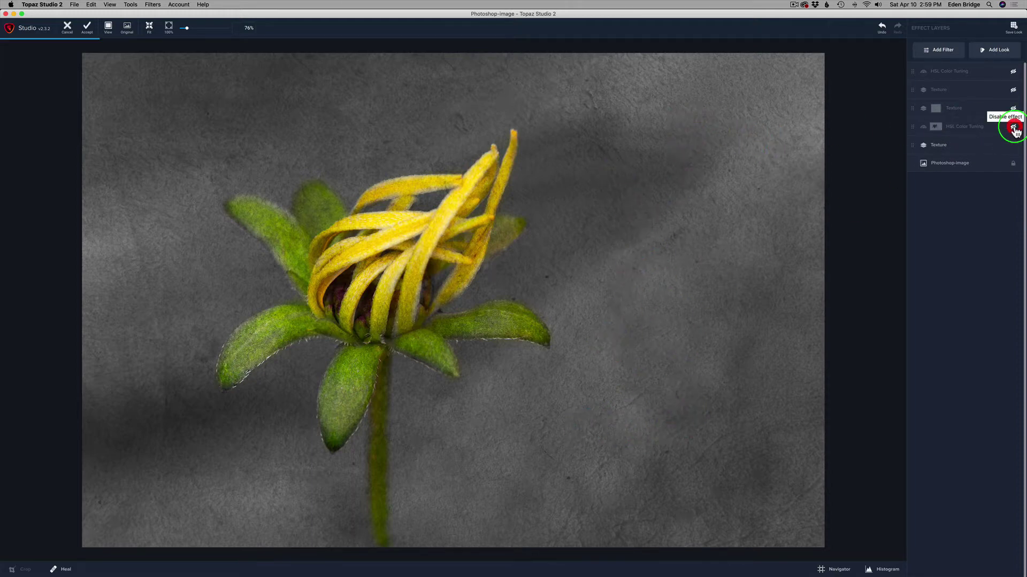
left_click(1013, 128)
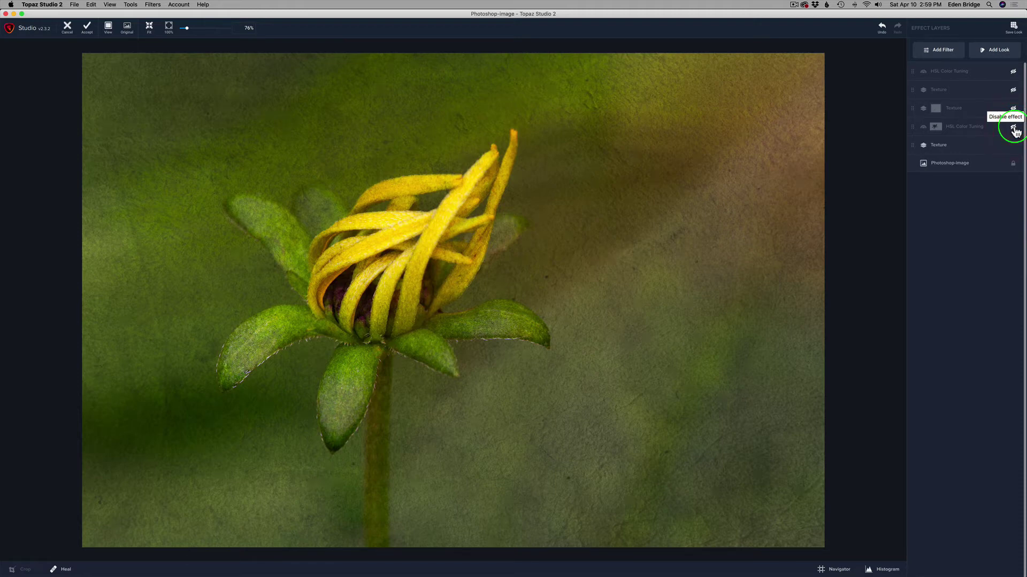
left_click(1013, 128)
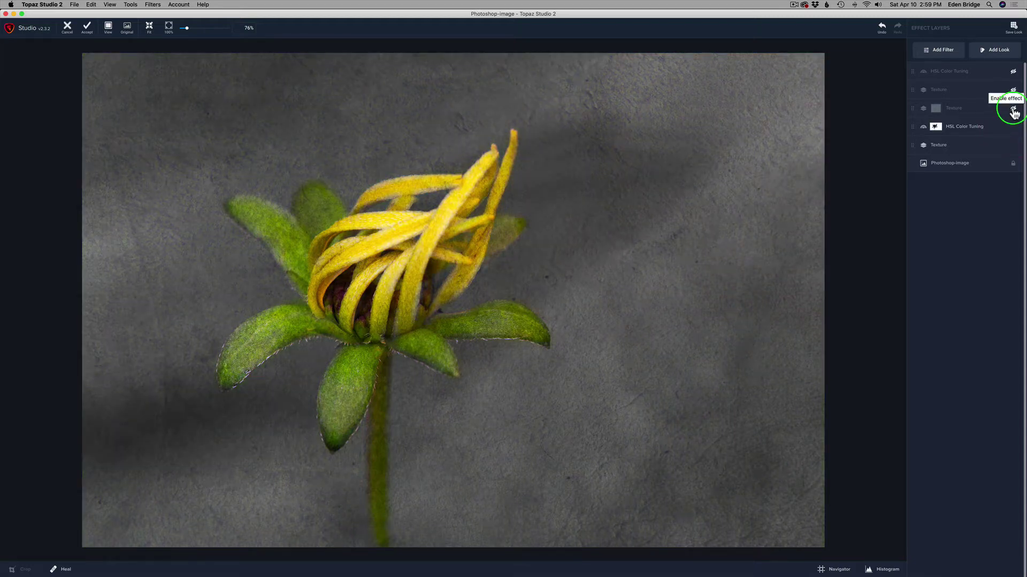
left_click(1013, 110)
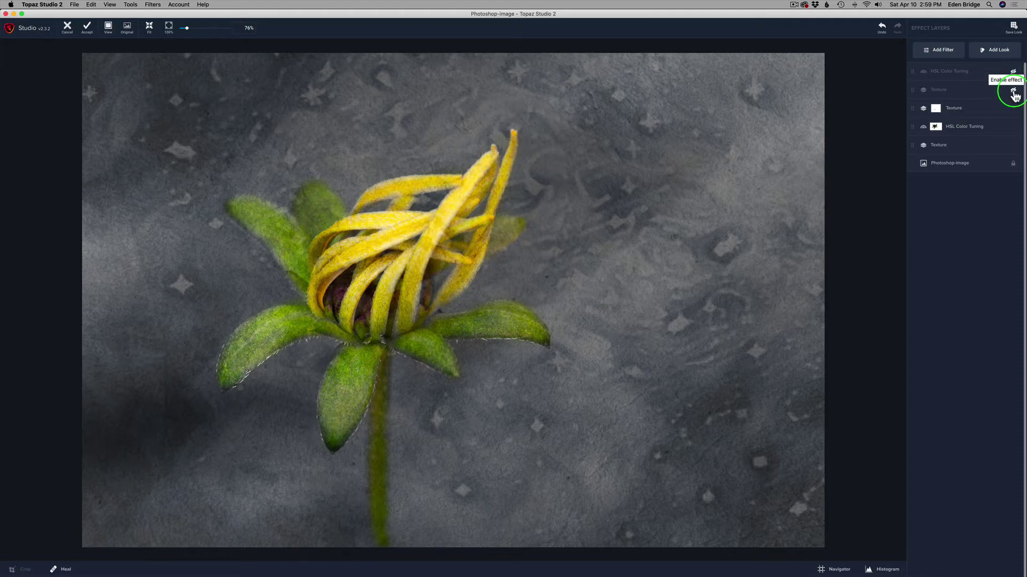
left_click(1013, 90)
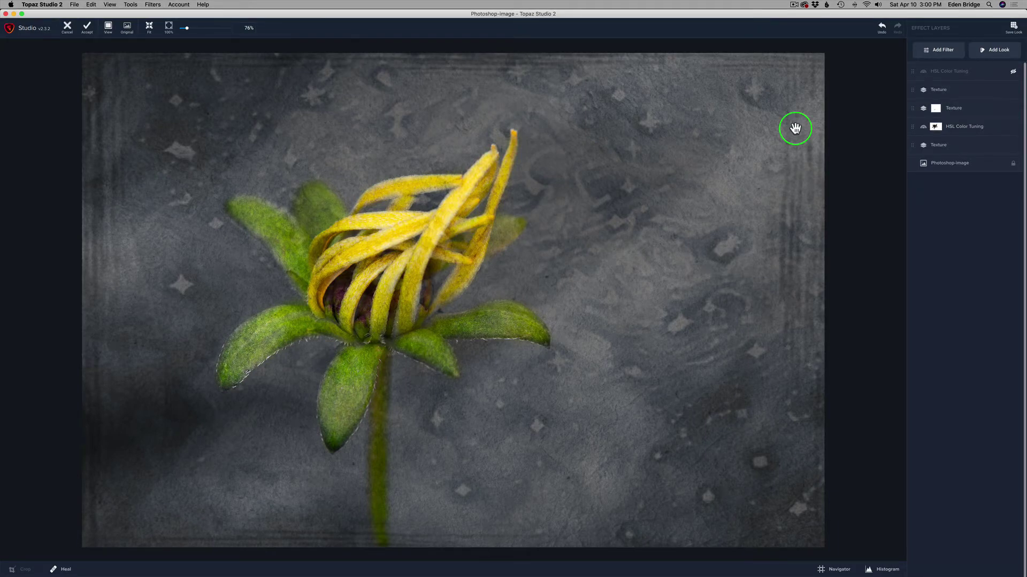
left_click(1014, 74)
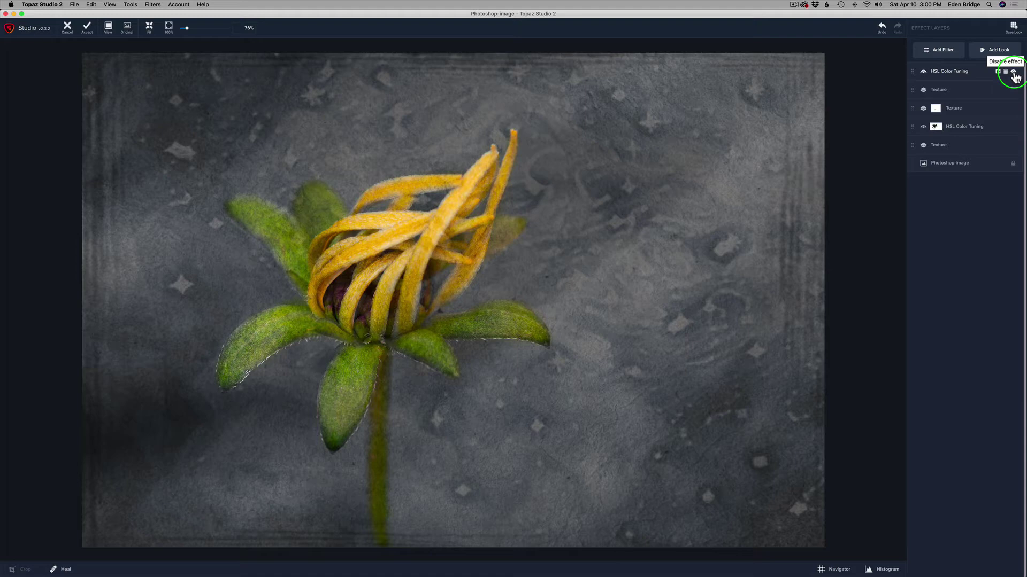
left_click(1013, 74)
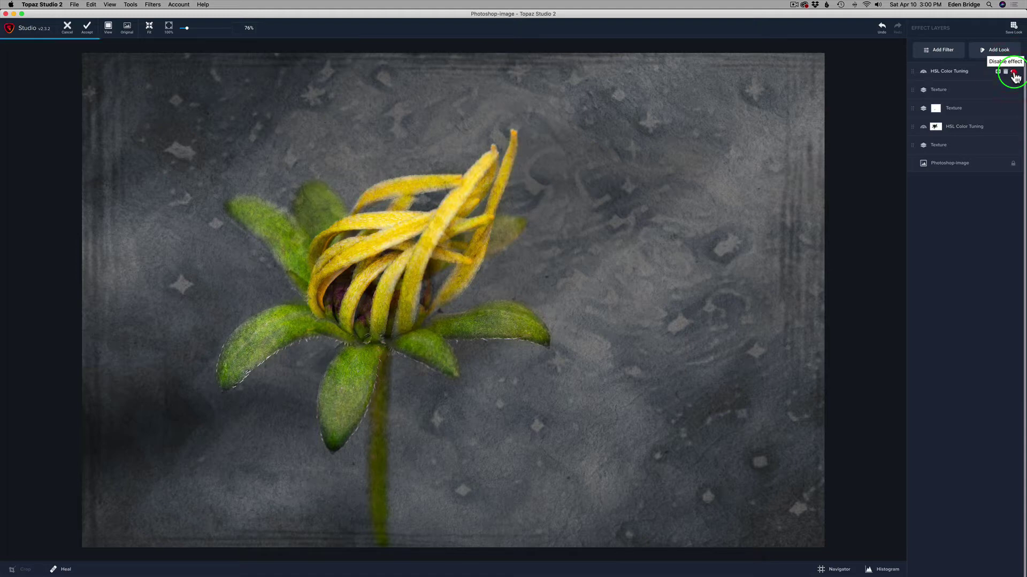
left_click(1014, 73)
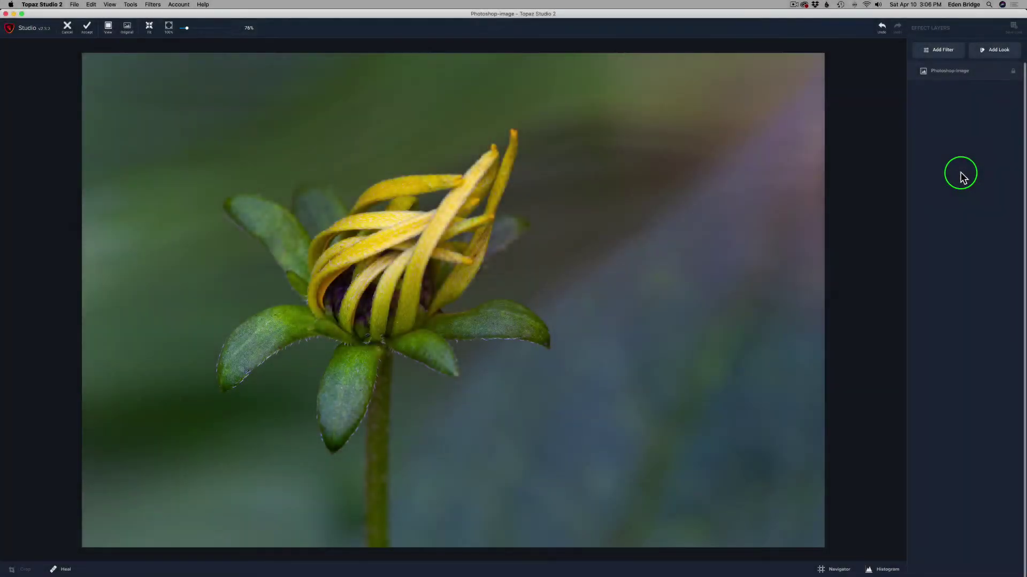
Add a Texture filter and apply the green Grande tour paper texture, searched as 'Granite tour'.
left_click(942, 50)
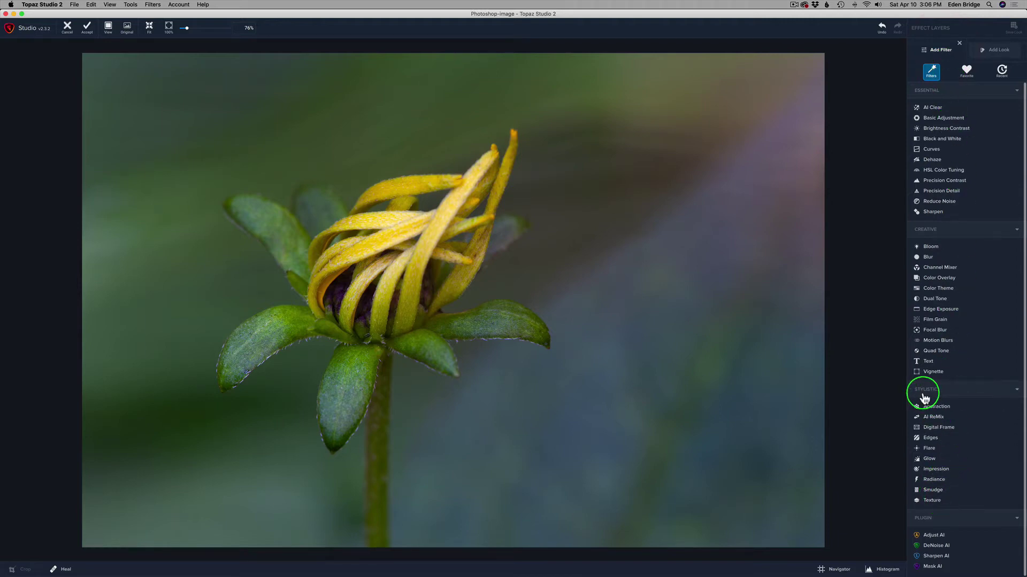
left_click(942, 502)
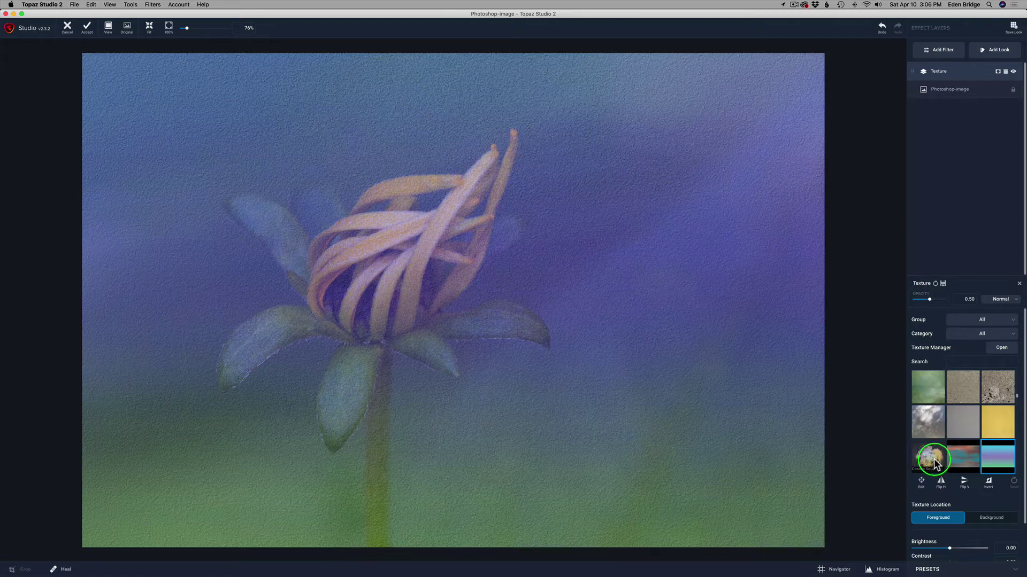
left_click(959, 363)
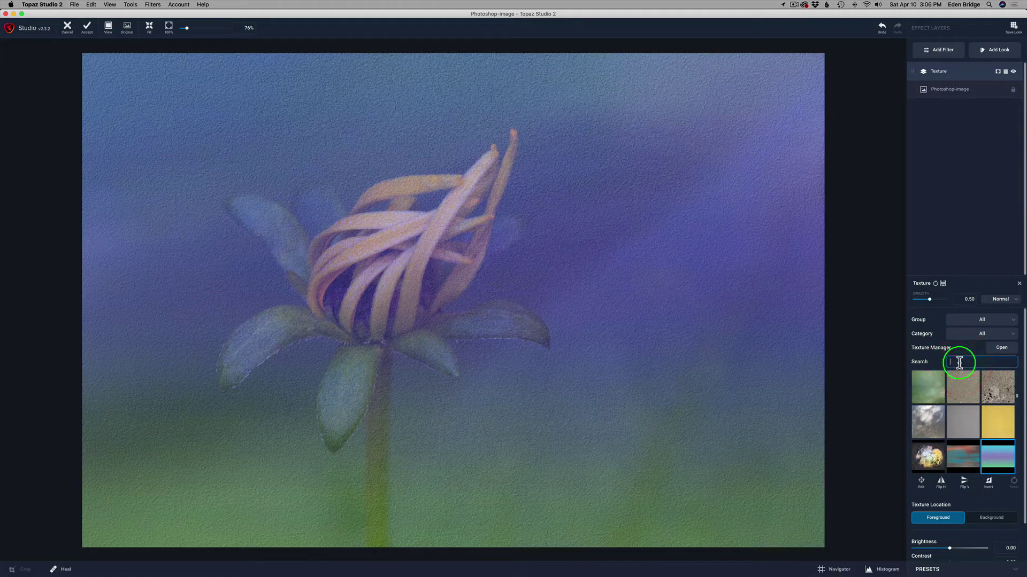
type("Granite")
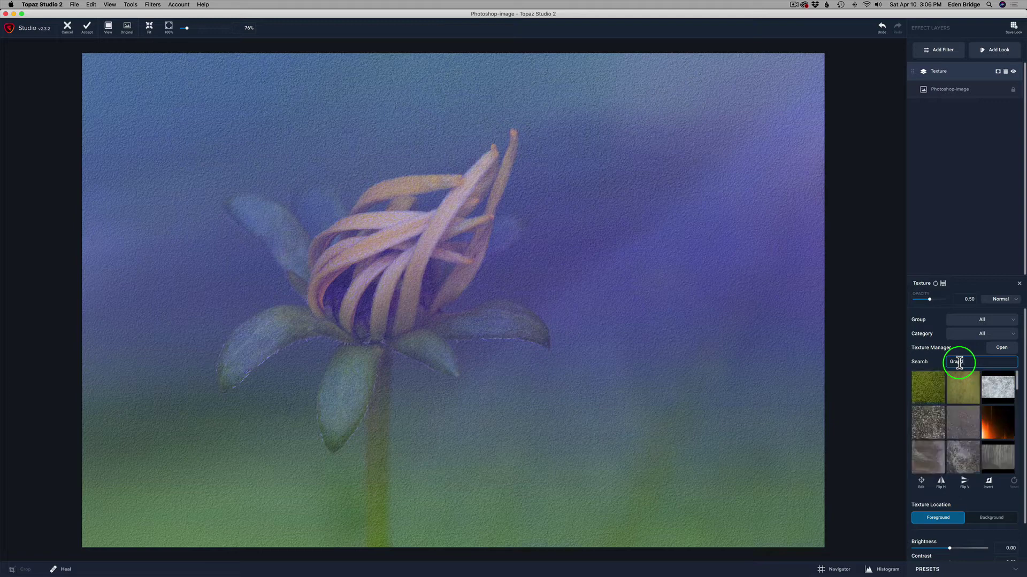
type(" tour")
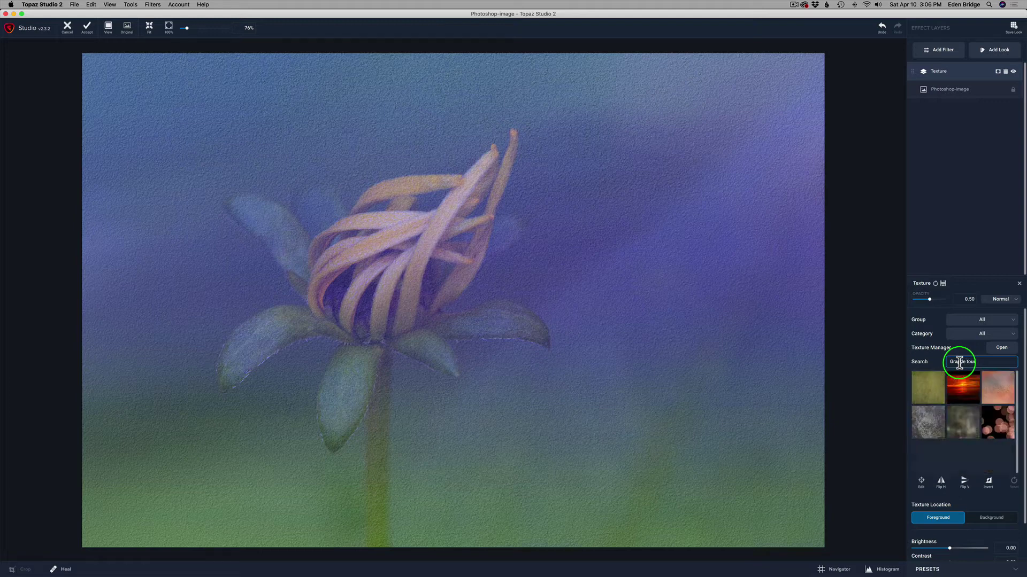
left_click(927, 387)
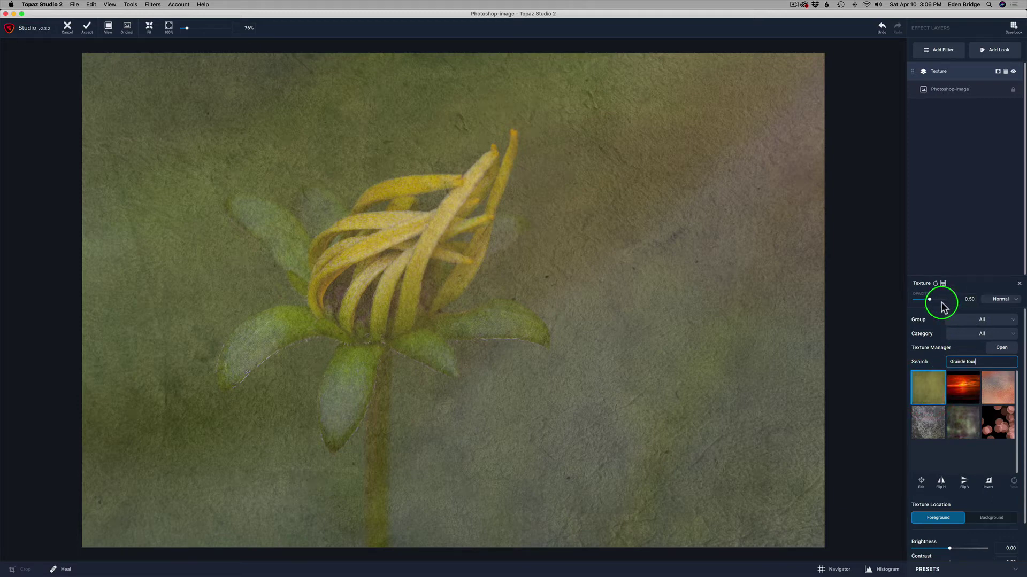
Blend the Grande tour texture in Overlay mode at 0.80 opacity.
left_click(1016, 300)
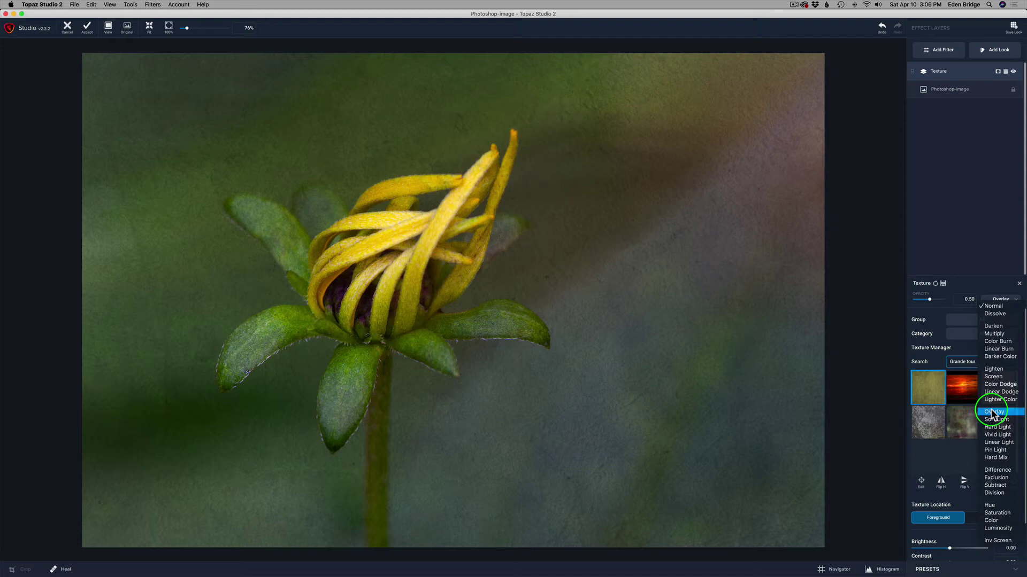
left_click(992, 413)
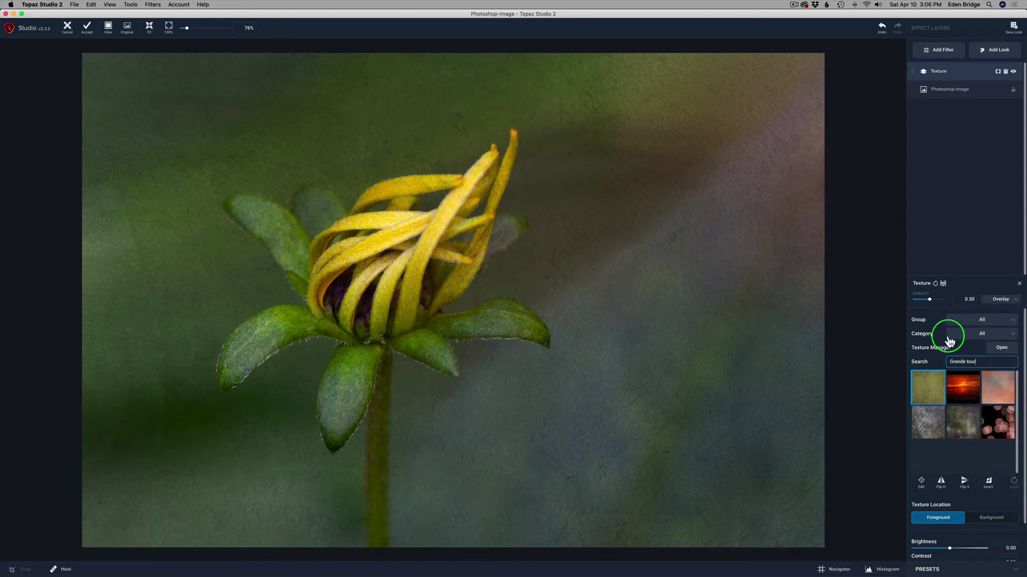
left_click_drag(929, 299, 939, 301)
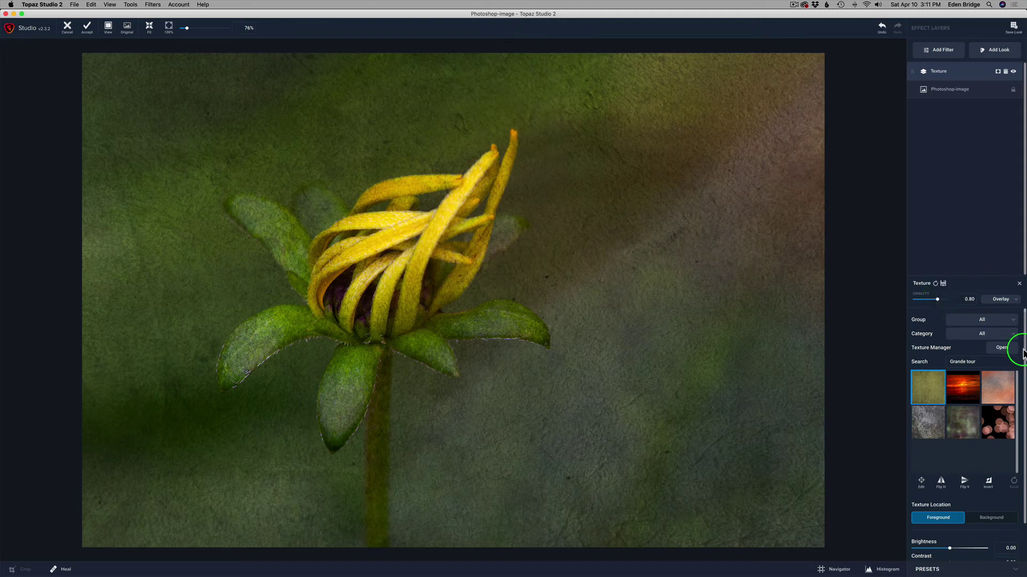
Raise the Grande tour texture's Brightness to 0.12 and set its Saturation to -1.00.
scroll(1005, 356, "down", 3)
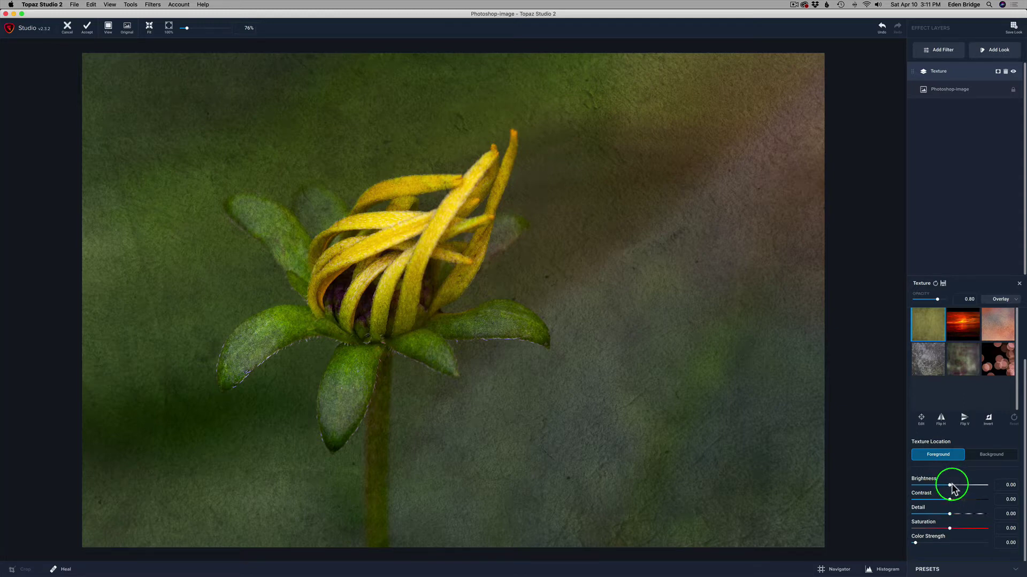
left_click_drag(951, 486, 955, 489)
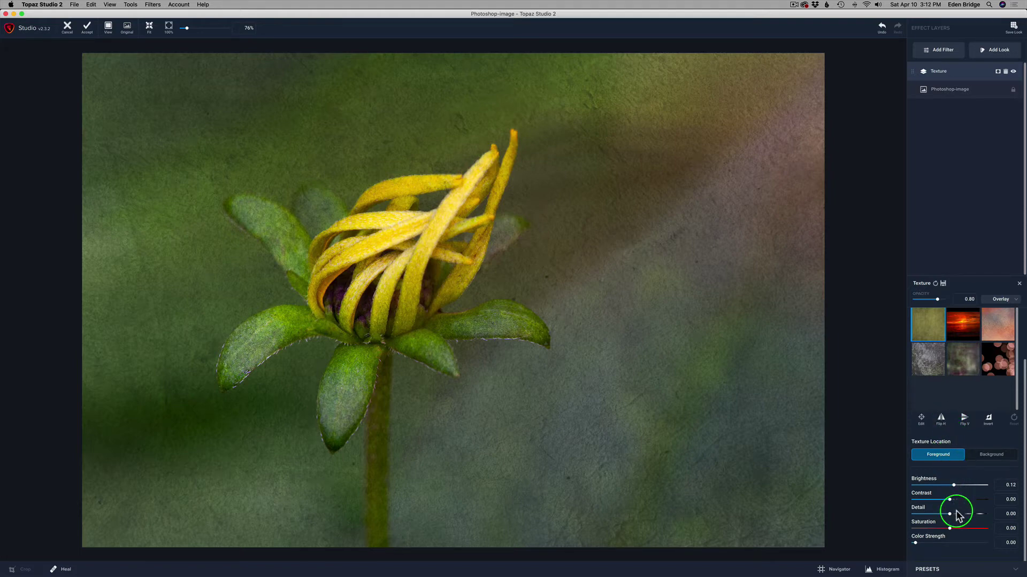
left_click_drag(948, 523, 964, 529)
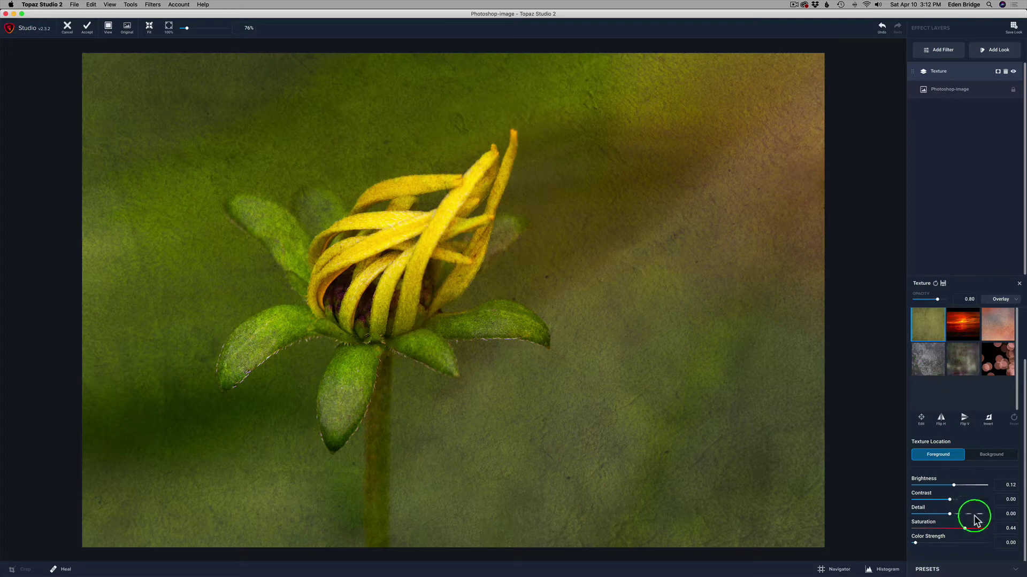
mouse_move(973, 532)
left_mouse_down()
mouse_move(875, 525)
mouse_move(893, 526)
left_mouse_up()
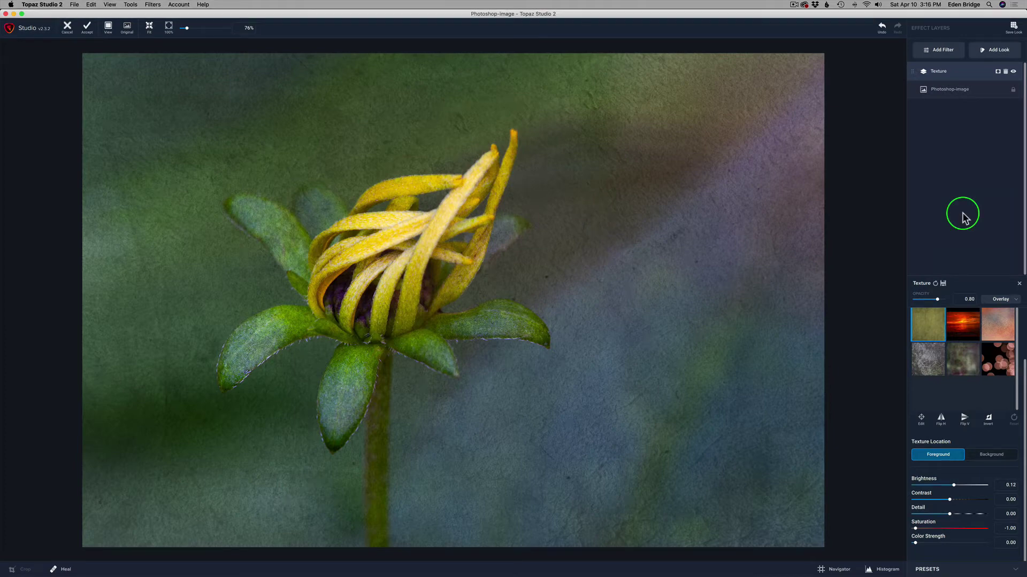
Add a Basic Adjustment layer with Saturation dragged to -1.00.
left_click(943, 50)
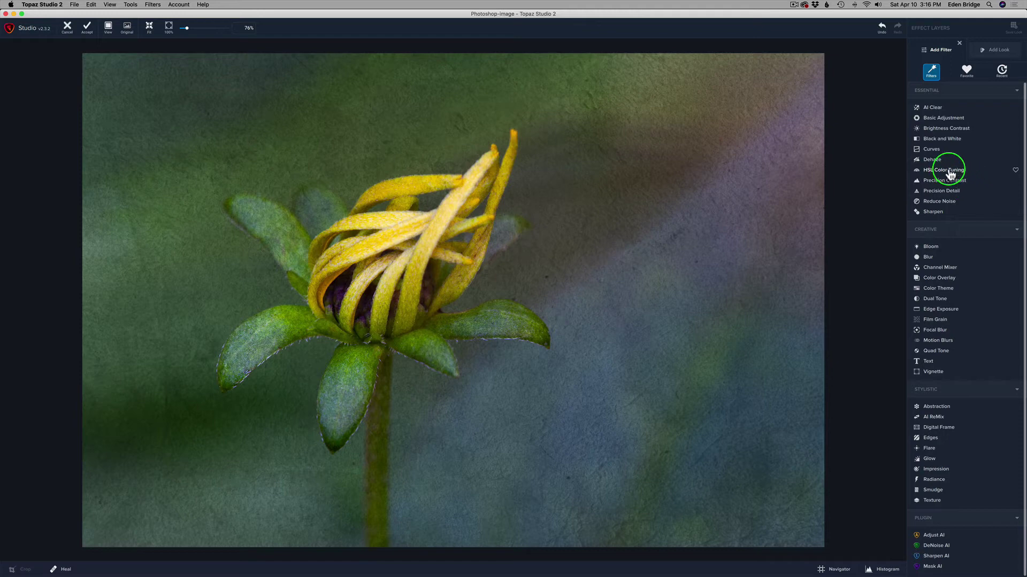
left_click(944, 119)
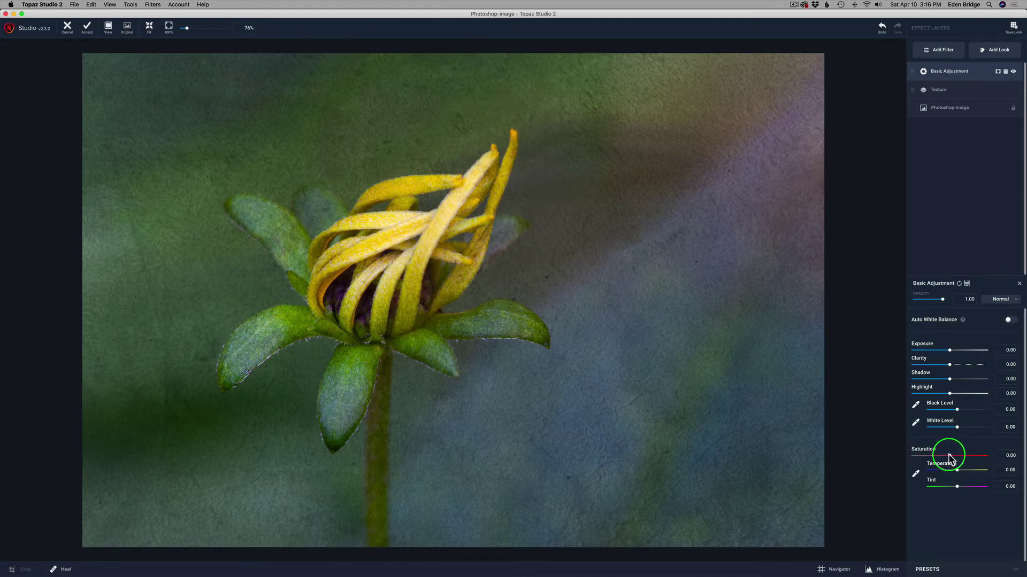
left_click_drag(924, 451, 797, 442)
Add a mask to the Basic Adjustment layer and set the Mask Brush's transparency and size.
left_click(997, 73)
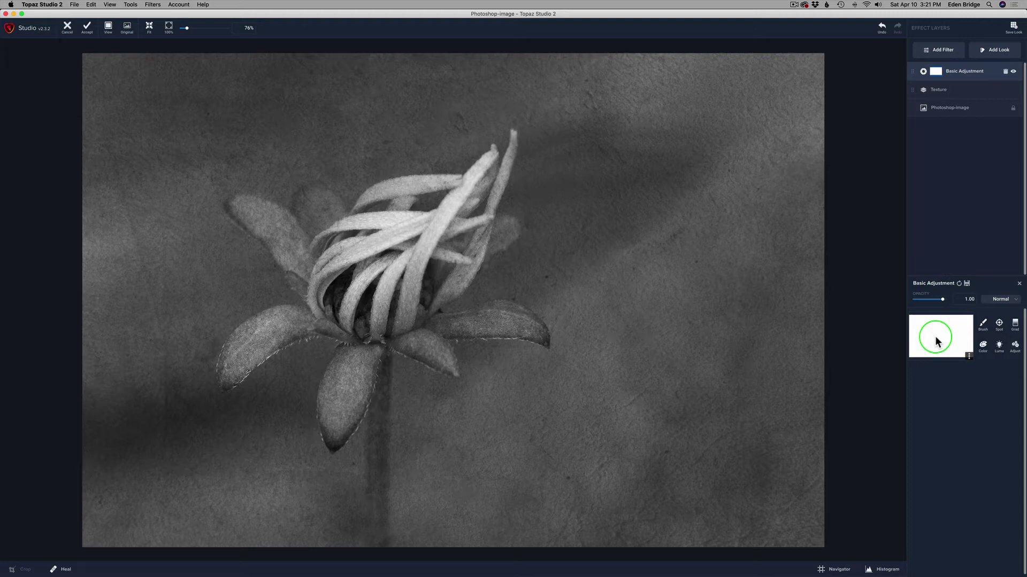
left_click(983, 326)
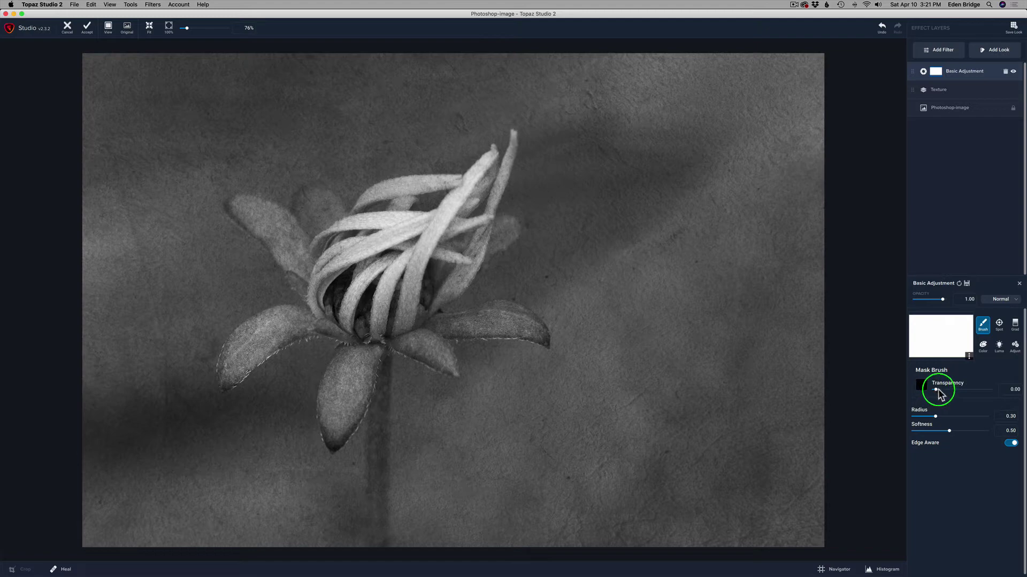
mouse_move(938, 390)
left_mouse_down()
mouse_move(927, 390)
mouse_move(995, 389)
mouse_move(931, 395)
left_mouse_up()
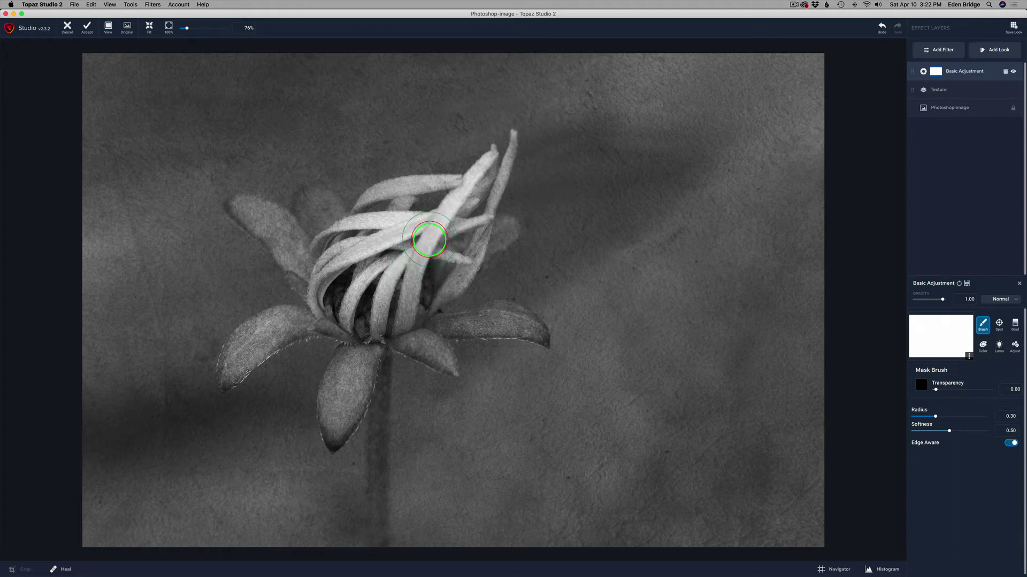
left_click_drag(936, 417, 920, 419)
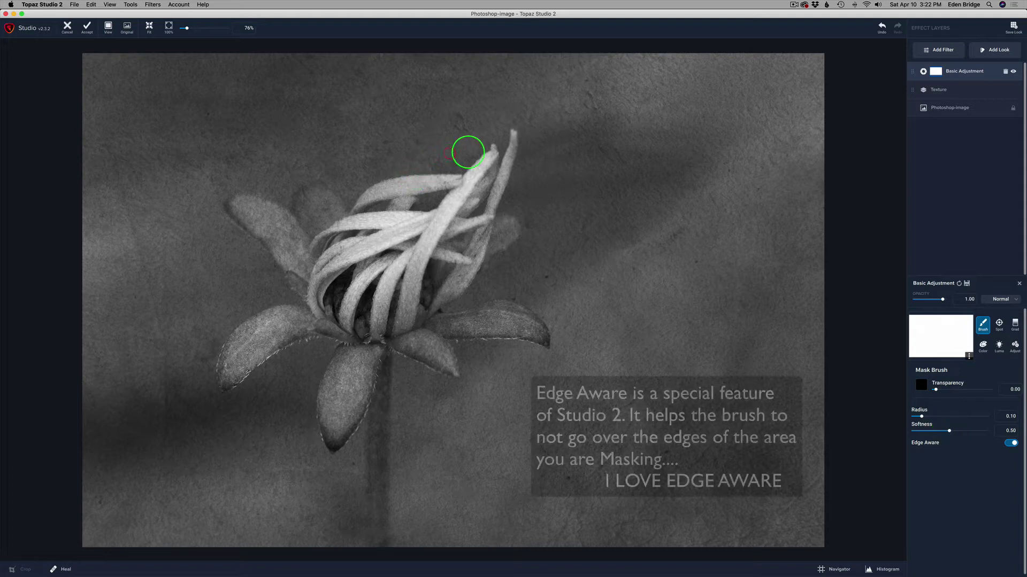
Paint colour back onto the petal tips, centre and inner petals.
mouse_move(485, 161)
left_mouse_down()
mouse_move(455, 195)
mouse_move(484, 163)
mouse_move(473, 197)
mouse_move(436, 227)
mouse_move(401, 287)
mouse_move(396, 321)
mouse_move(415, 268)
mouse_move(413, 316)
mouse_move(424, 264)
mouse_move(415, 305)
mouse_move(389, 332)
left_mouse_up()
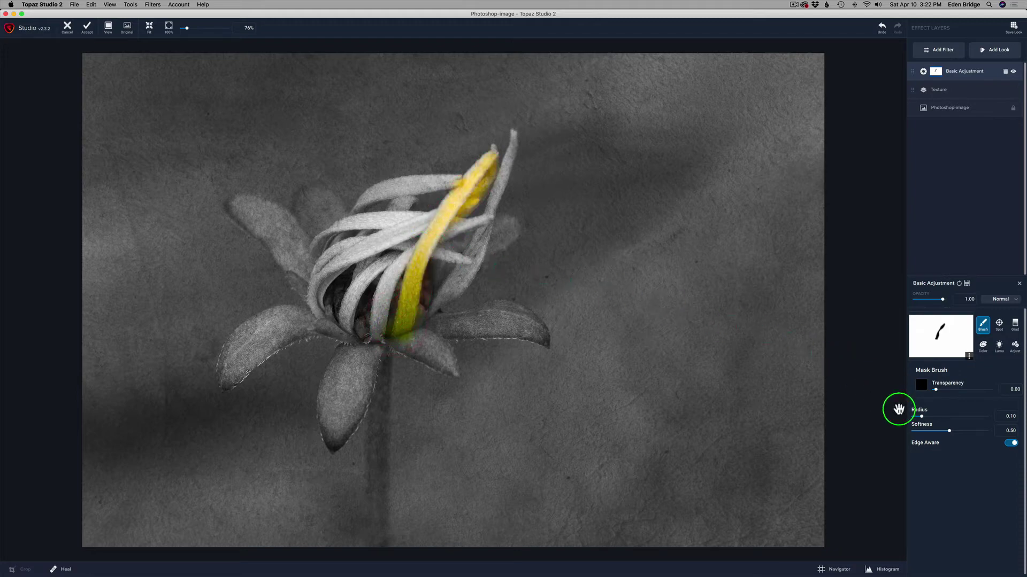
left_click_drag(920, 420, 916, 417)
mouse_move(509, 138)
left_mouse_down()
mouse_move(513, 138)
mouse_move(508, 161)
mouse_move(514, 133)
mouse_move(502, 182)
left_mouse_up()
left_click_drag(916, 416, 921, 417)
mouse_move(497, 222)
left_mouse_down()
mouse_move(490, 248)
mouse_move(485, 231)
mouse_move(466, 255)
mouse_move(438, 247)
mouse_move(482, 225)
mouse_move(457, 242)
mouse_move(473, 234)
mouse_move(452, 233)
mouse_move(486, 221)
mouse_move(402, 275)
mouse_move(413, 236)
mouse_move(433, 218)
mouse_move(371, 241)
mouse_move(322, 278)
mouse_move(322, 314)
mouse_move(314, 284)
mouse_move(322, 267)
mouse_move(366, 233)
mouse_move(321, 260)
mouse_move(333, 238)
mouse_move(325, 243)
mouse_move(413, 222)
mouse_move(328, 240)
mouse_move(358, 223)
mouse_move(429, 224)
mouse_move(397, 211)
mouse_move(410, 187)
mouse_move(355, 202)
mouse_move(464, 183)
left_mouse_up()
mouse_move(510, 229)
left_mouse_down()
mouse_move(429, 311)
mouse_move(438, 327)
mouse_move(519, 310)
mouse_move(543, 339)
mouse_move(525, 330)
mouse_move(455, 333)
mouse_move(510, 322)
left_mouse_up()
mouse_move(402, 341)
left_mouse_down()
mouse_move(451, 371)
mouse_move(415, 333)
mouse_move(432, 352)
mouse_move(363, 341)
mouse_move(338, 368)
mouse_move(347, 349)
mouse_move(326, 387)
mouse_move(333, 441)
mouse_move(373, 347)
mouse_move(341, 413)
mouse_move(342, 383)
mouse_move(333, 445)
mouse_move(372, 344)
mouse_move(376, 304)
mouse_move(377, 337)
mouse_move(391, 275)
mouse_move(412, 243)
mouse_move(355, 296)
mouse_move(348, 323)
mouse_move(367, 294)
mouse_move(361, 322)
mouse_move(367, 316)
mouse_move(388, 284)
left_mouse_up()
mouse_move(385, 320)
left_mouse_down()
mouse_move(360, 278)
mouse_move(341, 309)
mouse_move(373, 256)
mouse_move(328, 312)
mouse_move(326, 329)
mouse_move(359, 340)
left_mouse_up()
left_click(355, 298)
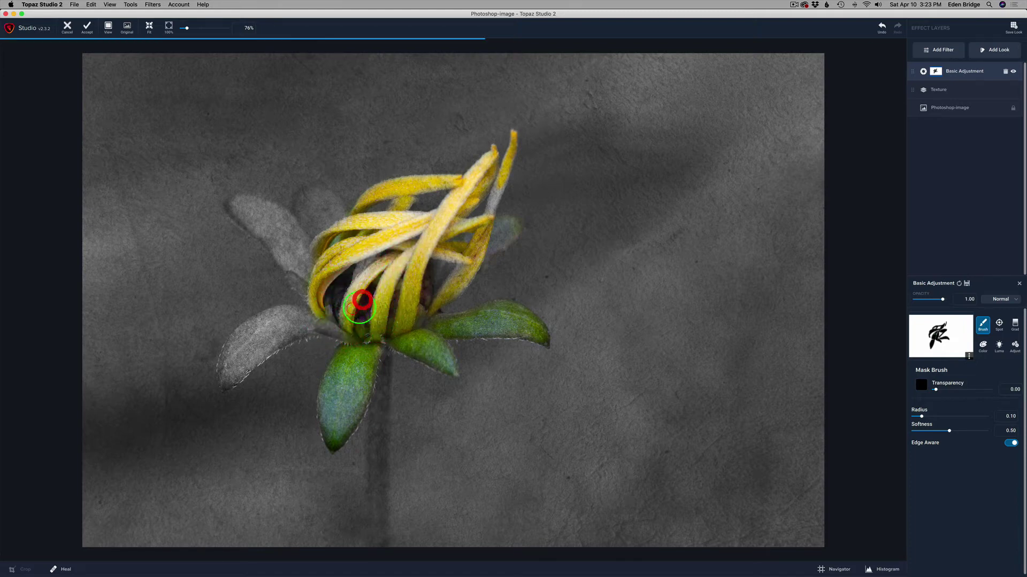
left_click_drag(436, 270, 454, 230)
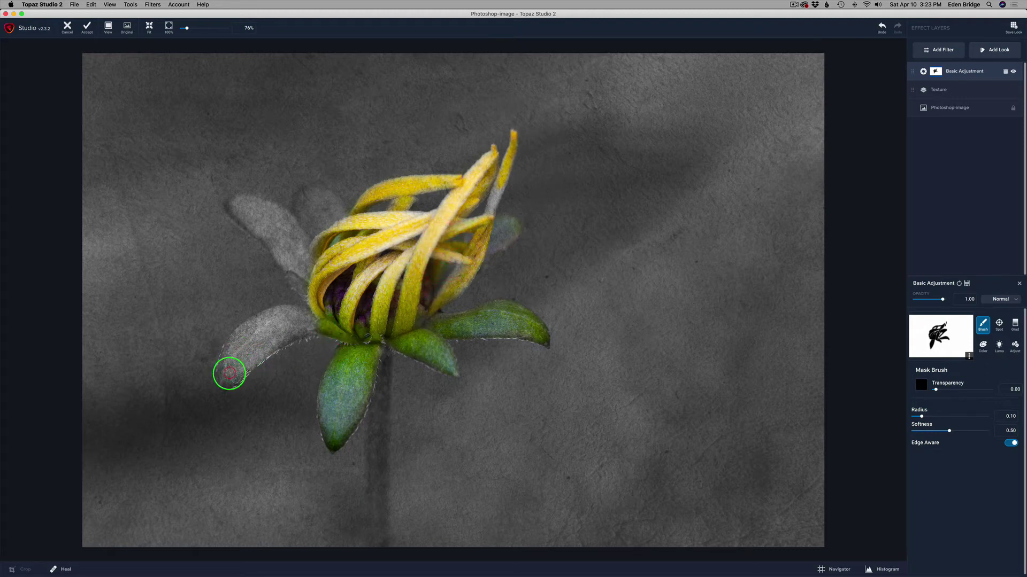
Restore green on the lower-left and upper-left leaves.
mouse_move(225, 381)
left_mouse_down()
mouse_move(249, 328)
mouse_move(312, 323)
mouse_move(276, 318)
mouse_move(226, 380)
mouse_move(300, 328)
mouse_move(249, 358)
mouse_move(289, 331)
mouse_move(262, 343)
mouse_move(308, 328)
mouse_move(272, 318)
mouse_move(260, 331)
mouse_move(279, 327)
mouse_move(263, 342)
mouse_move(293, 323)
left_mouse_up()
mouse_move(236, 204)
left_mouse_down()
mouse_move(283, 252)
mouse_move(305, 293)
mouse_move(287, 238)
mouse_move(244, 203)
mouse_move(286, 221)
mouse_move(309, 259)
left_mouse_up()
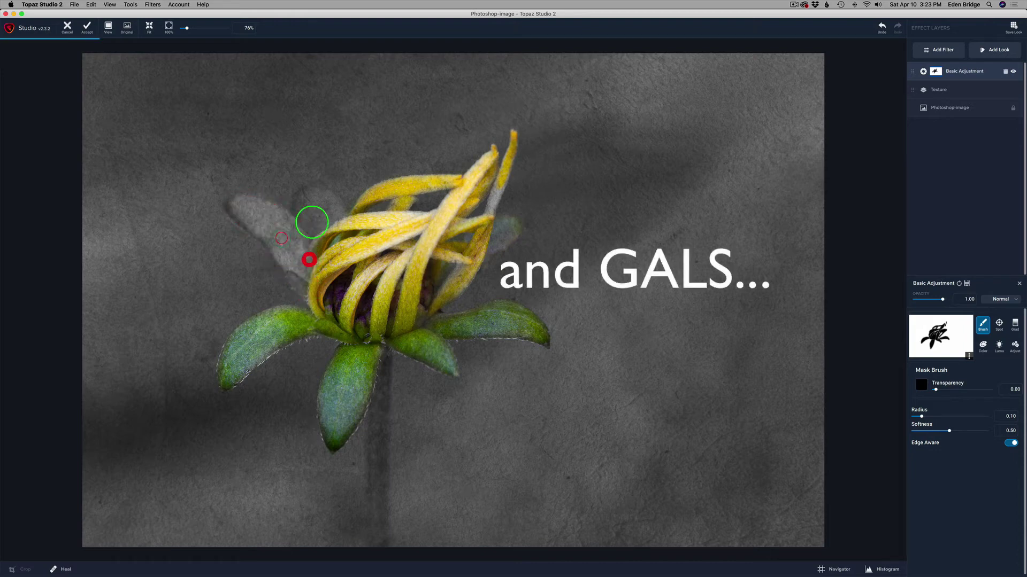
mouse_move(296, 216)
left_mouse_down()
mouse_move(327, 191)
mouse_move(344, 229)
mouse_move(318, 205)
mouse_move(313, 241)
mouse_move(319, 220)
mouse_move(335, 240)
mouse_move(326, 257)
mouse_move(339, 312)
left_mouse_up()
Touch up missed petal spots and tips with a smaller brush.
mouse_move(477, 243)
left_mouse_down()
mouse_move(512, 225)
mouse_move(475, 258)
left_mouse_up()
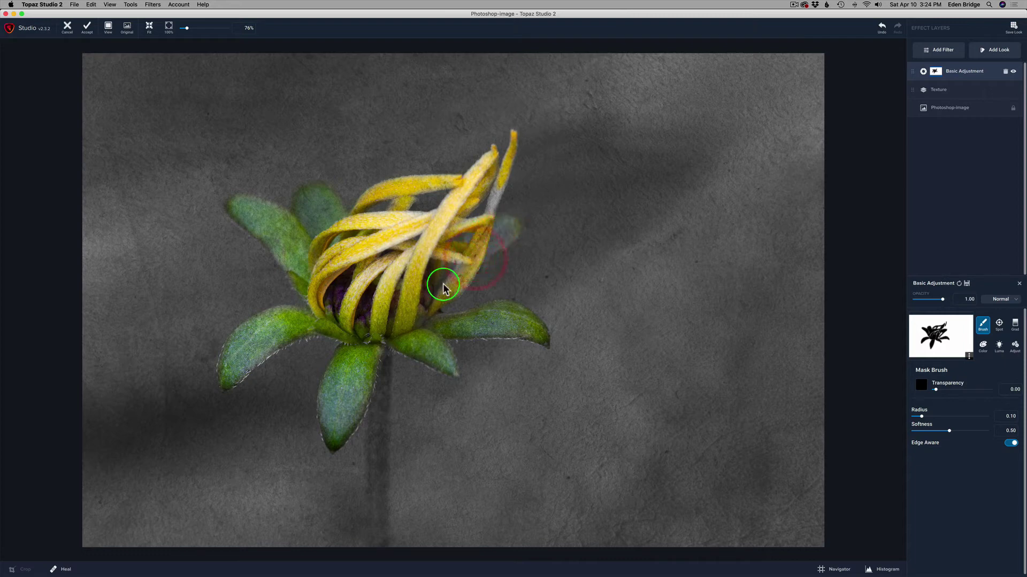
left_click(444, 276)
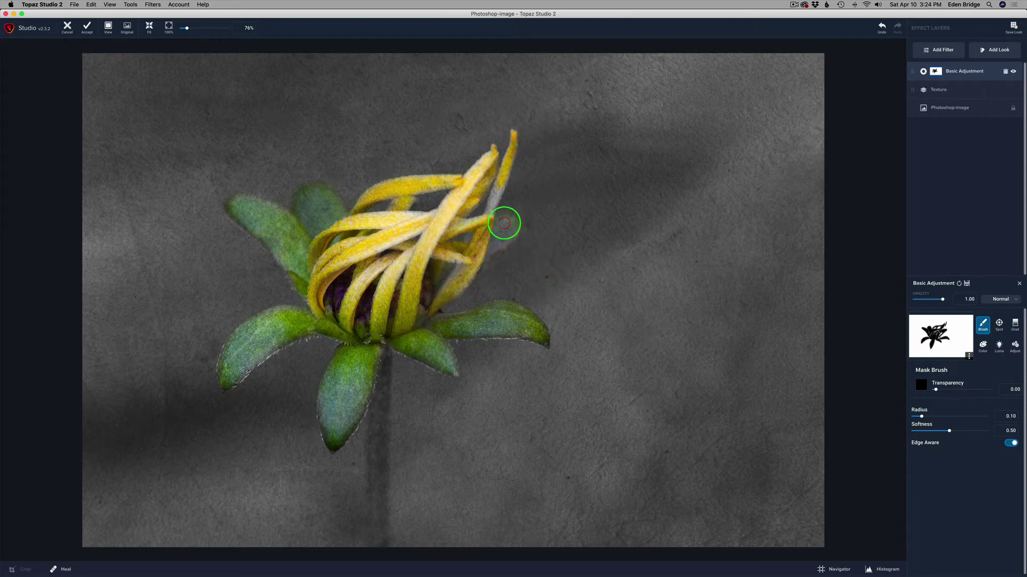
mouse_move(503, 223)
left_mouse_down()
mouse_move(460, 200)
mouse_move(510, 188)
left_mouse_up()
left_click_drag(922, 417, 920, 417)
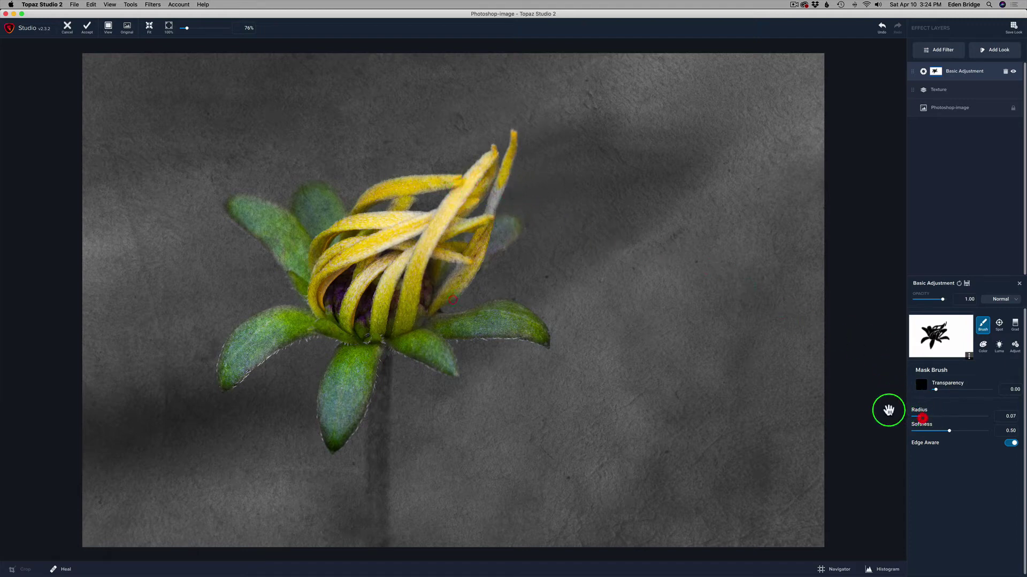
left_click_drag(500, 179, 489, 211)
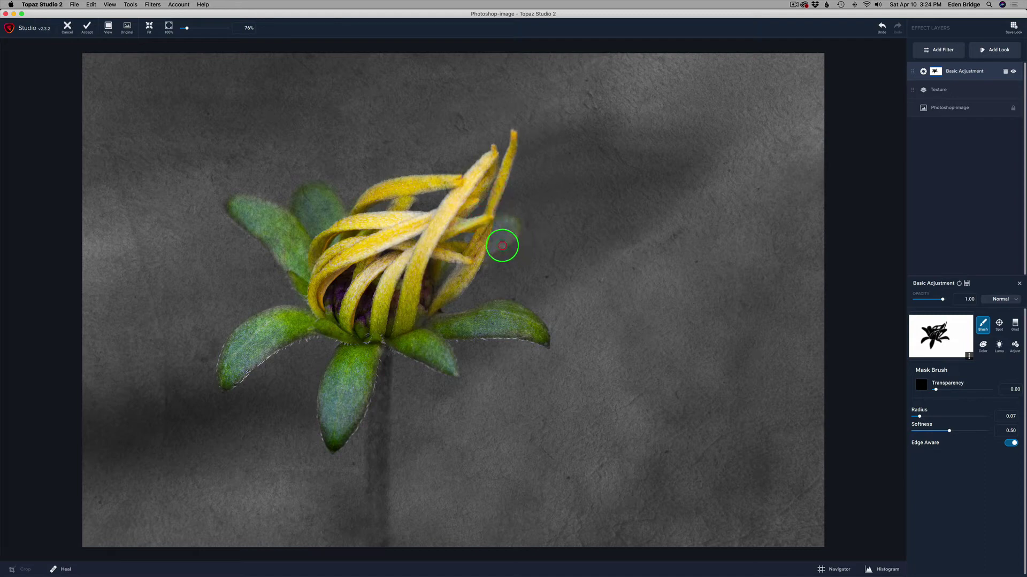
key("bracketright")
key("bracketright")
key("bracketright")
key("bracketright")
key("bracketright")
mouse_move(461, 224)
left_mouse_down()
mouse_move(481, 225)
mouse_move(487, 240)
mouse_move(452, 278)
mouse_move(452, 302)
left_mouse_up()
mouse_move(387, 246)
left_mouse_down()
mouse_move(415, 218)
mouse_move(362, 220)
left_mouse_up()
Restore green along the full length of the stem.
mouse_move(379, 381)
left_mouse_down()
mouse_move(384, 347)
mouse_move(379, 516)
left_mouse_up()
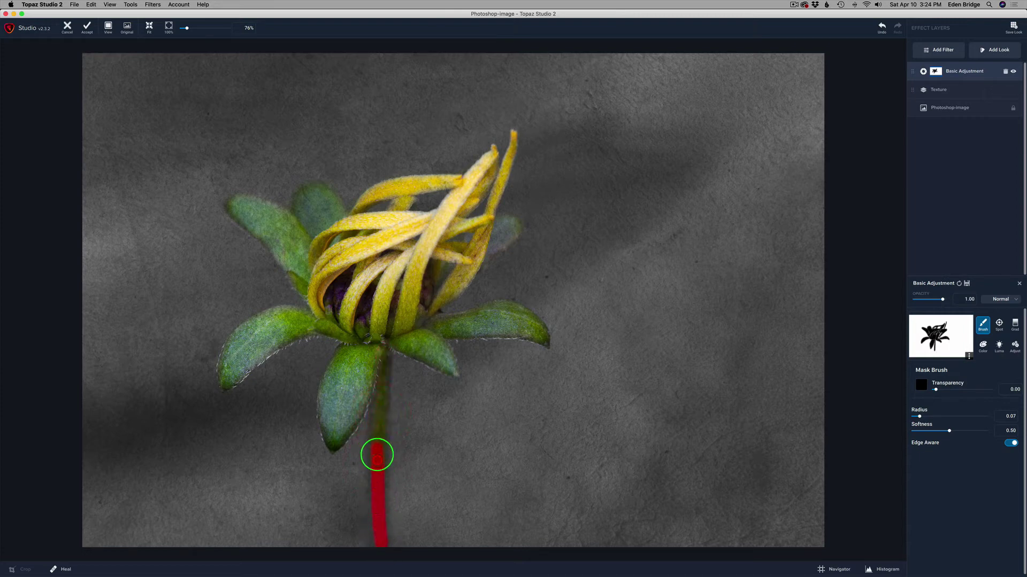
mouse_move(377, 455)
left_mouse_down()
mouse_move(378, 539)
mouse_move(373, 505)
left_mouse_up()
mouse_move(371, 456)
left_mouse_down()
mouse_move(375, 446)
mouse_move(374, 545)
mouse_move(376, 533)
left_mouse_up()
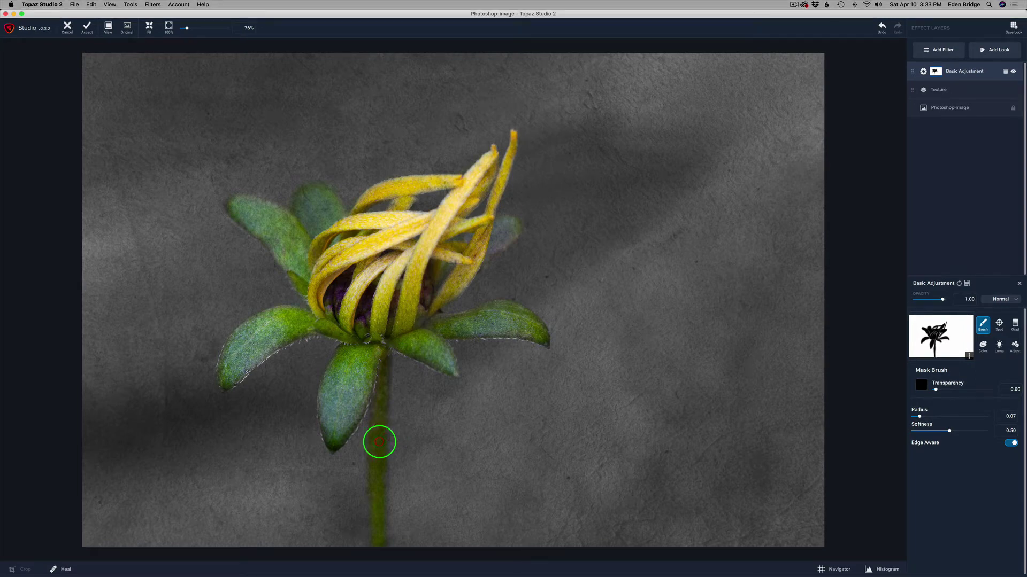
Add a second Texture layer using the Cosmic Soup star texture.
left_click(942, 48)
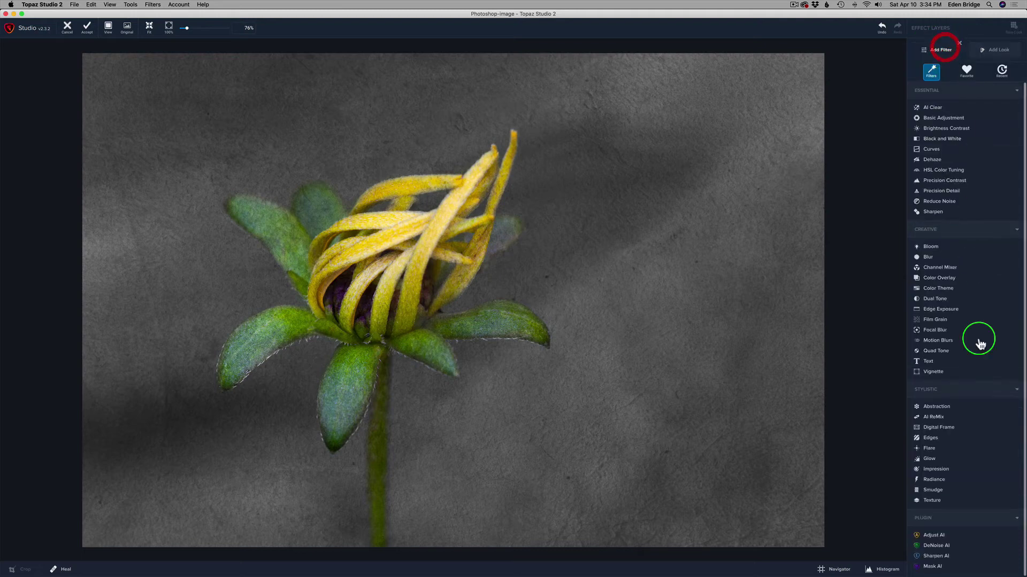
left_click(944, 500)
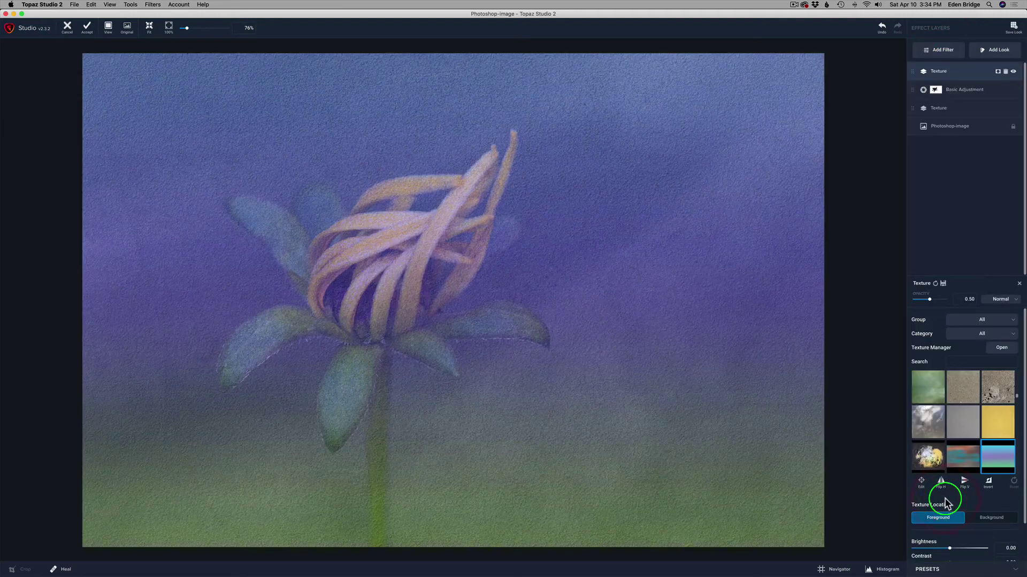
left_click(927, 457)
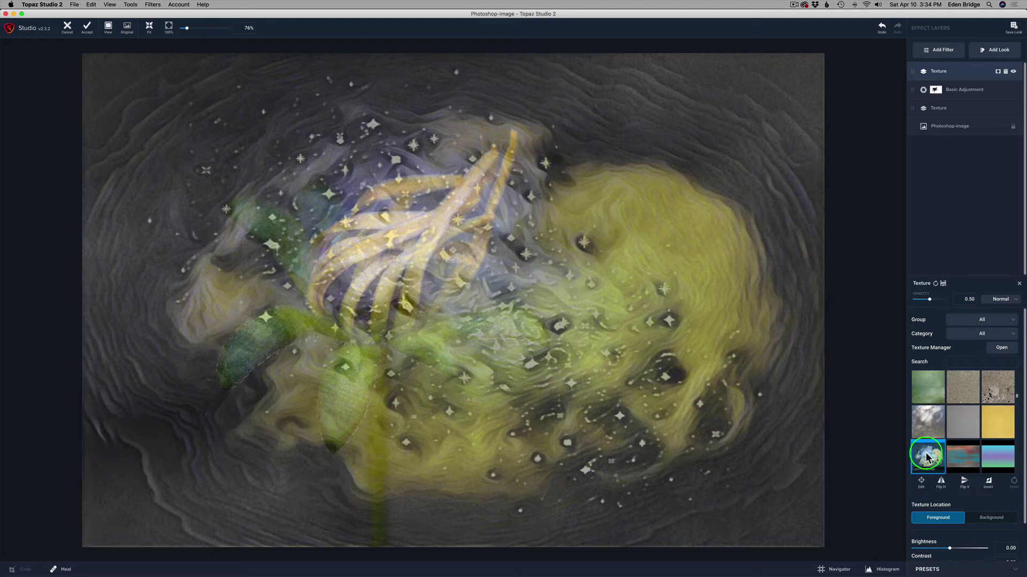
Set the Cosmic Soup texture to Soft Light blend at 0.42 opacity.
left_click(1013, 309)
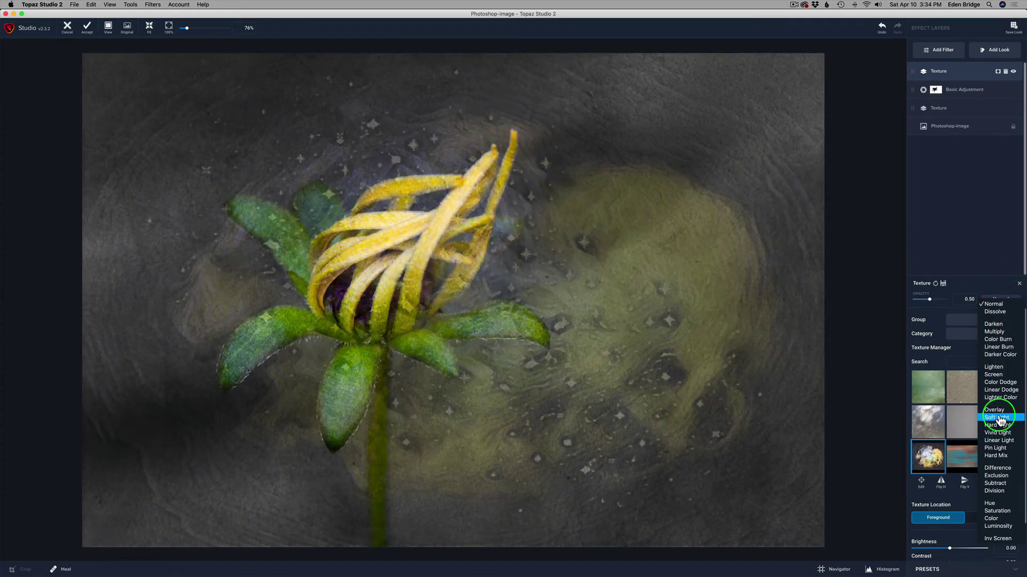
left_click(997, 418)
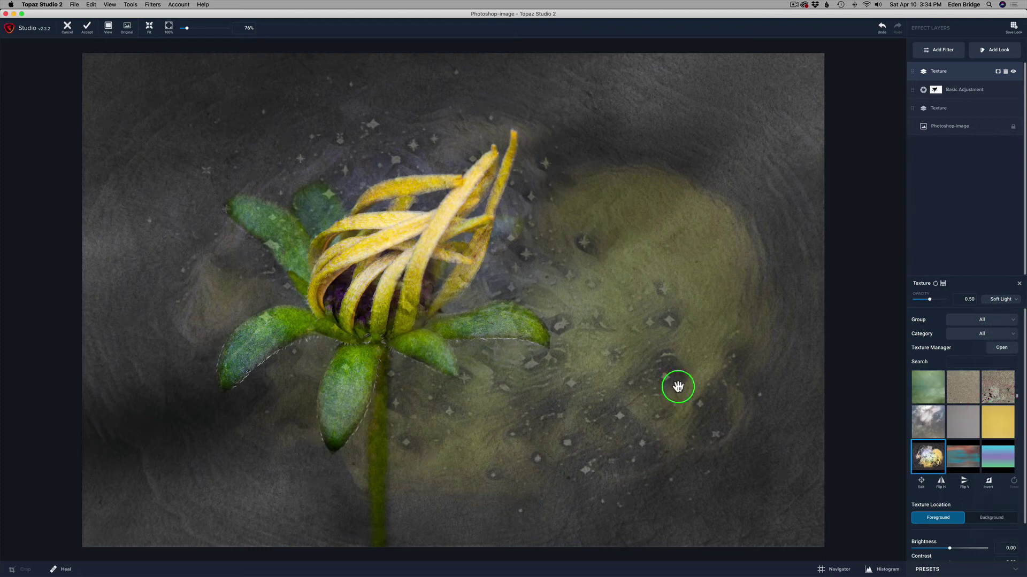
scroll(492, 348, "down", 3)
scroll(495, 350, "down", 3)
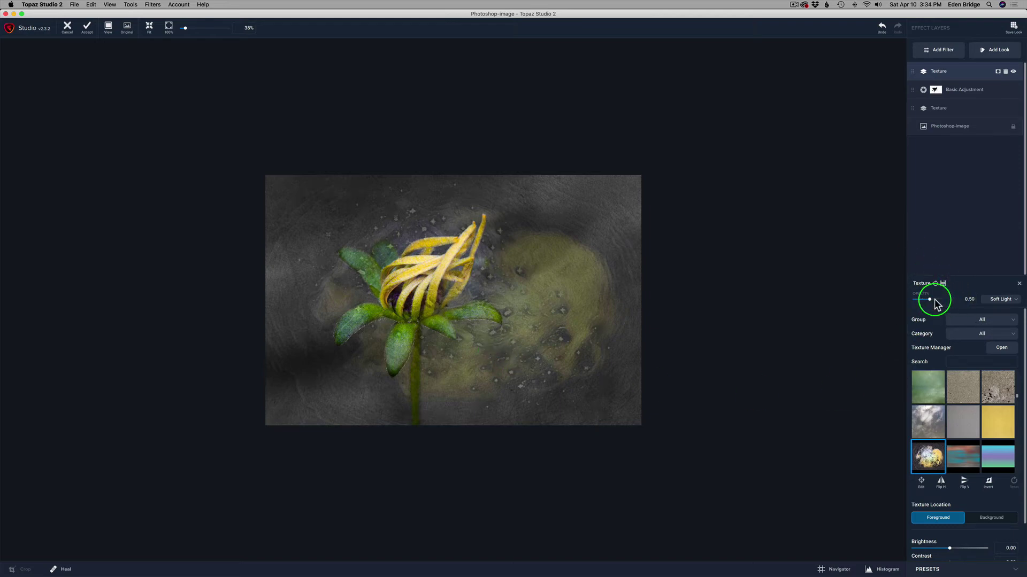
left_click_drag(931, 304, 930, 304)
Enlarge the Cosmic Soup texture beyond the image edges and rotate it counter-clockwise.
left_click(921, 481)
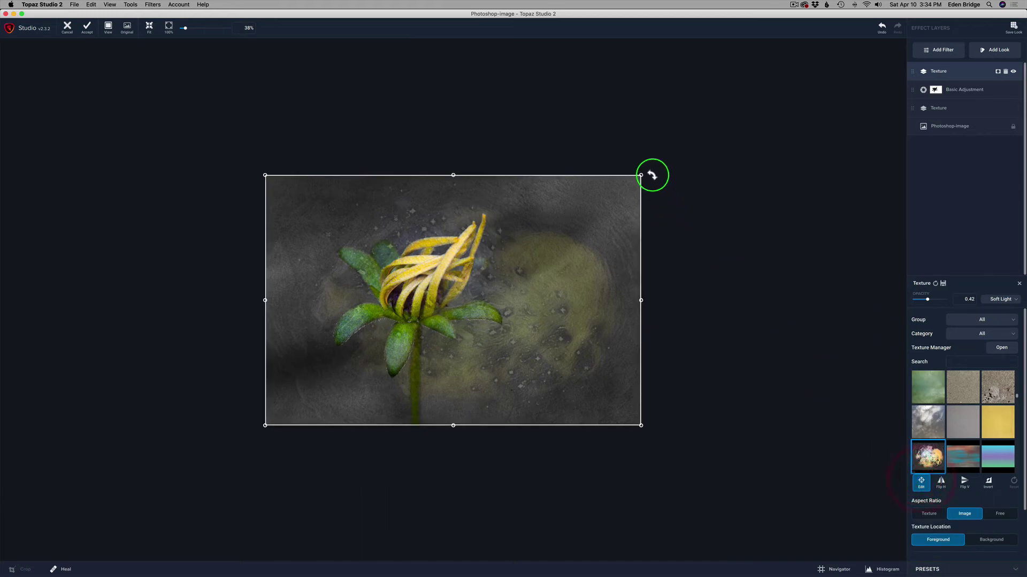
left_click_drag(641, 175, 771, 79)
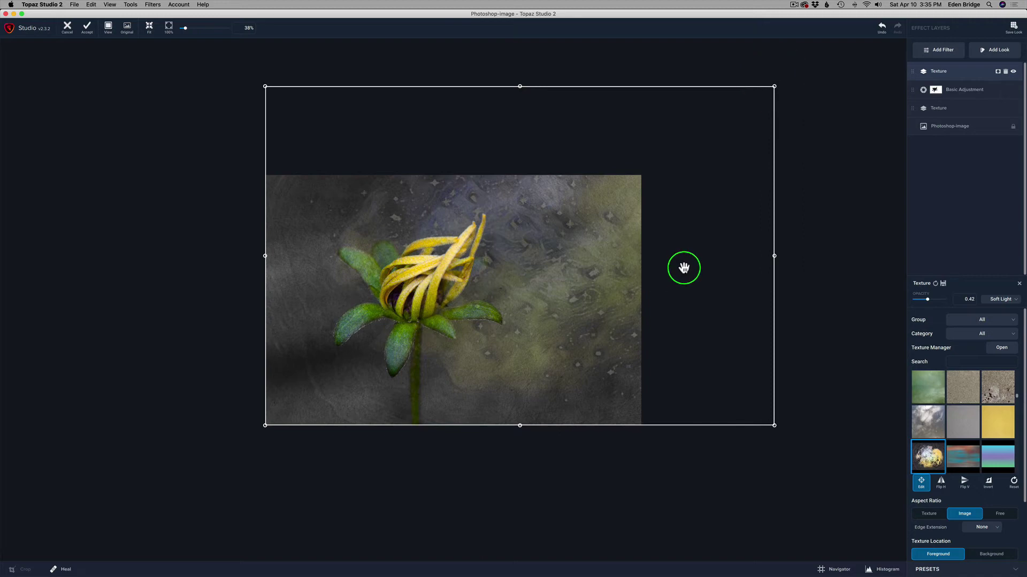
left_click_drag(681, 268, 642, 300)
left_click(642, 300)
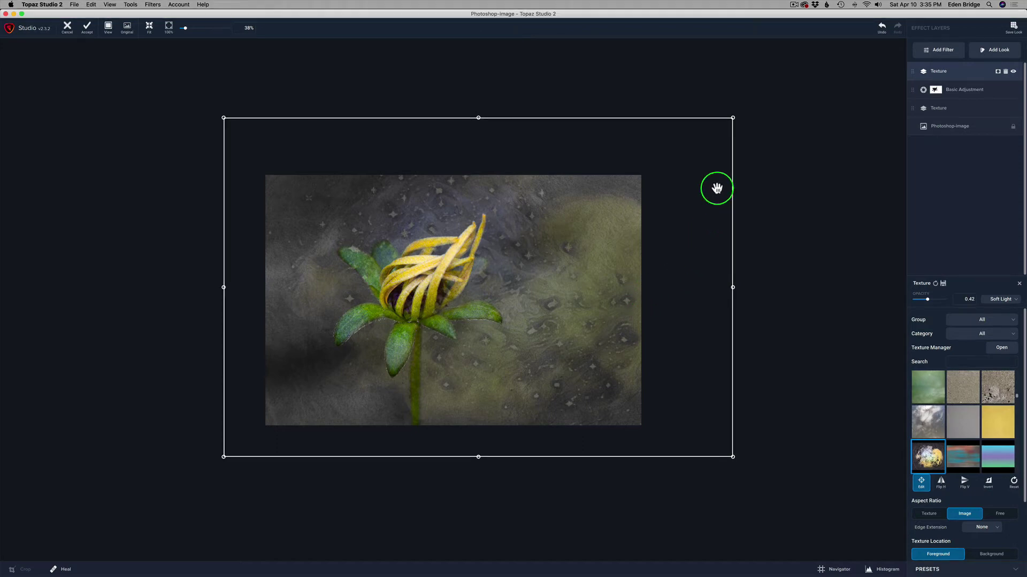
left_click_drag(785, 105, 678, 56)
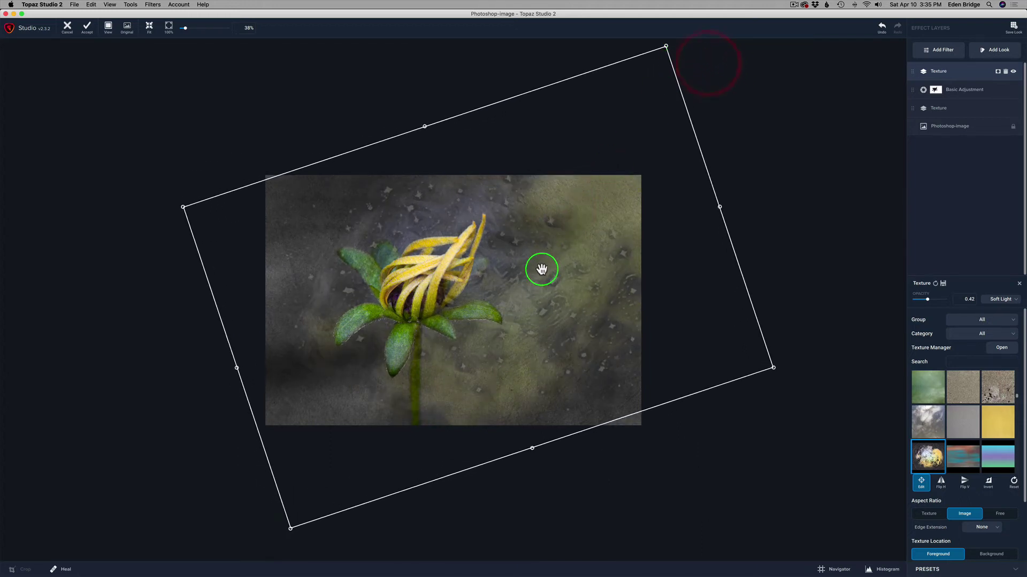
left_click_drag(541, 270, 527, 251)
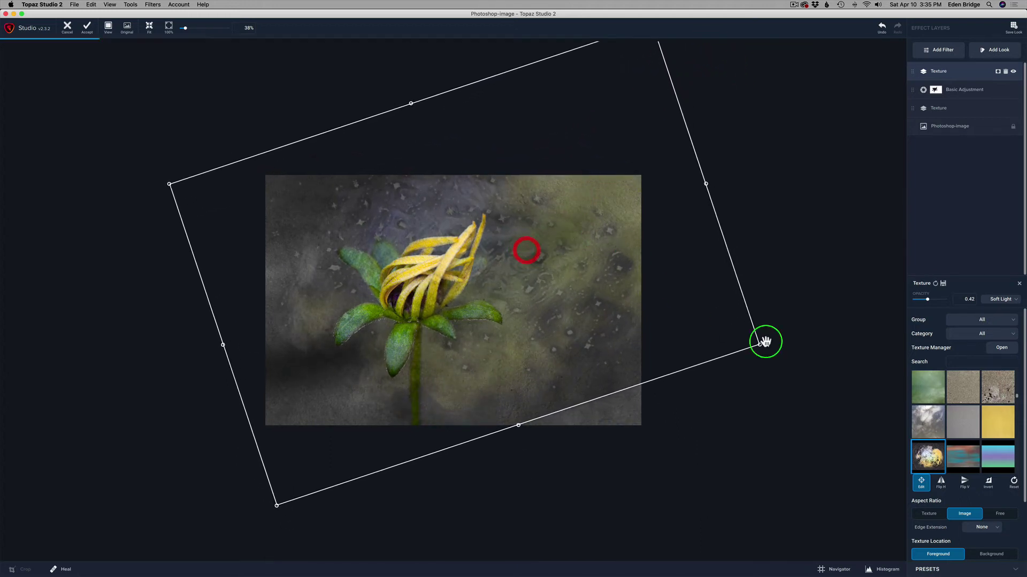
left_click_drag(759, 345, 707, 307)
left_click(704, 304)
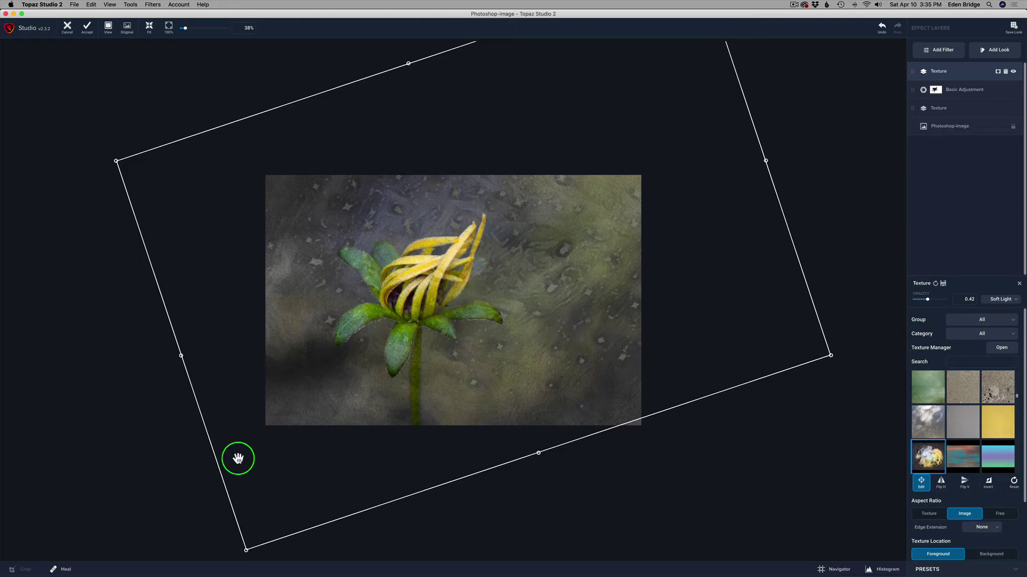
Rotate the texture clockwise and stretch it downward until it covers the photo at an angle.
left_click_drag(103, 142, 96, 189)
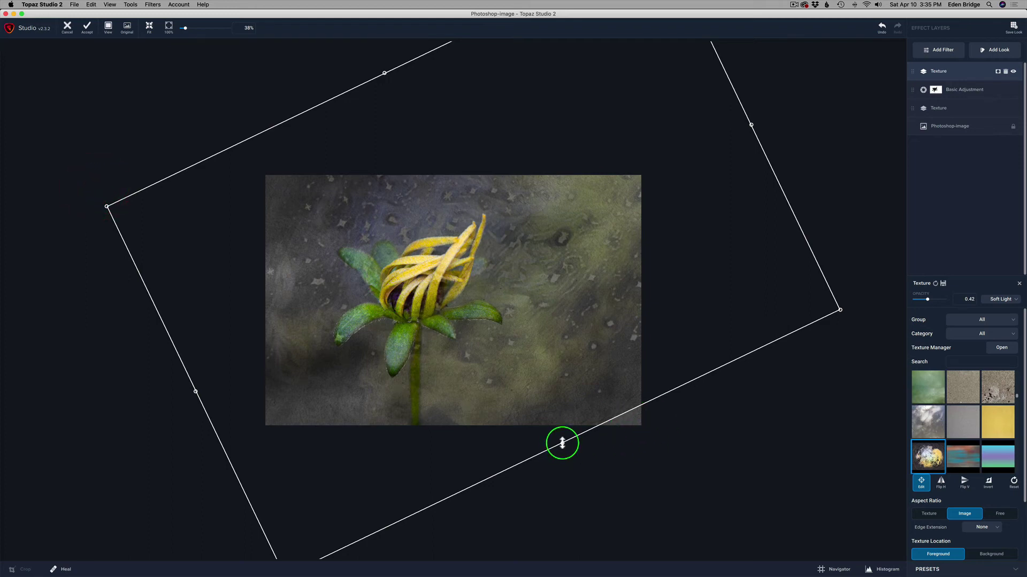
left_click_drag(562, 443, 588, 472)
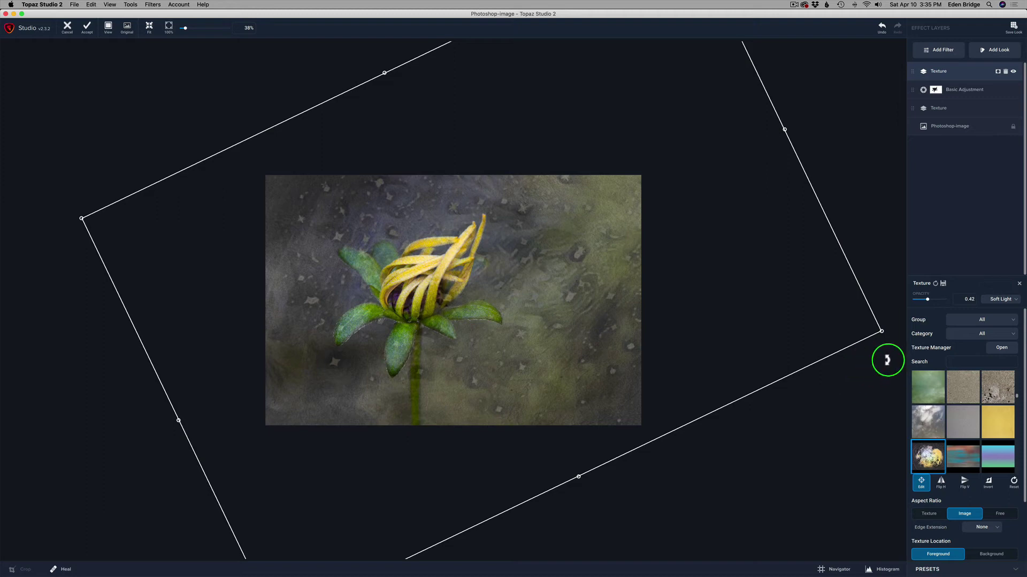
left_click_drag(887, 360, 879, 303)
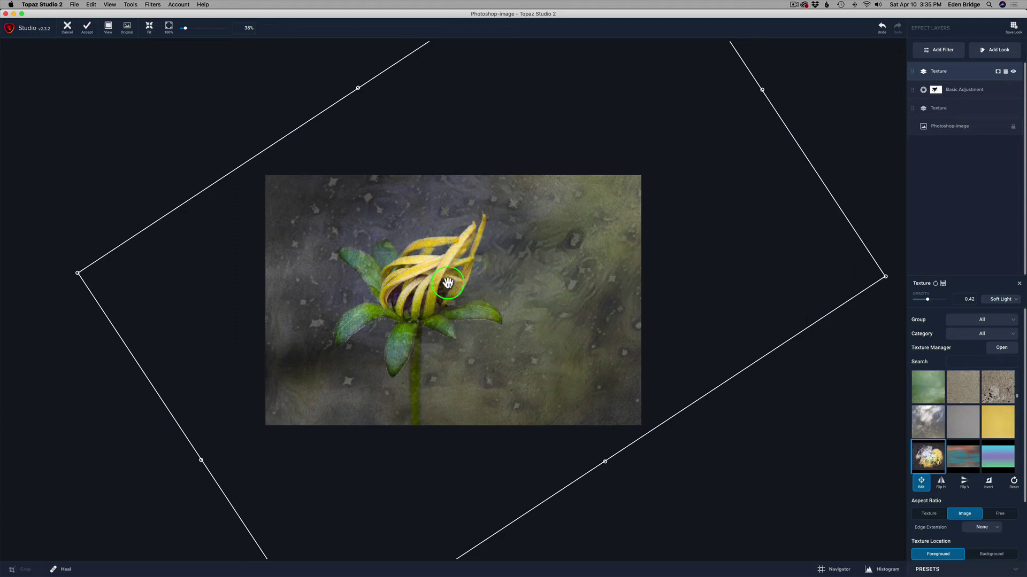
left_click_drag(425, 299, 428, 300)
left_click_drag(708, 270, 697, 249)
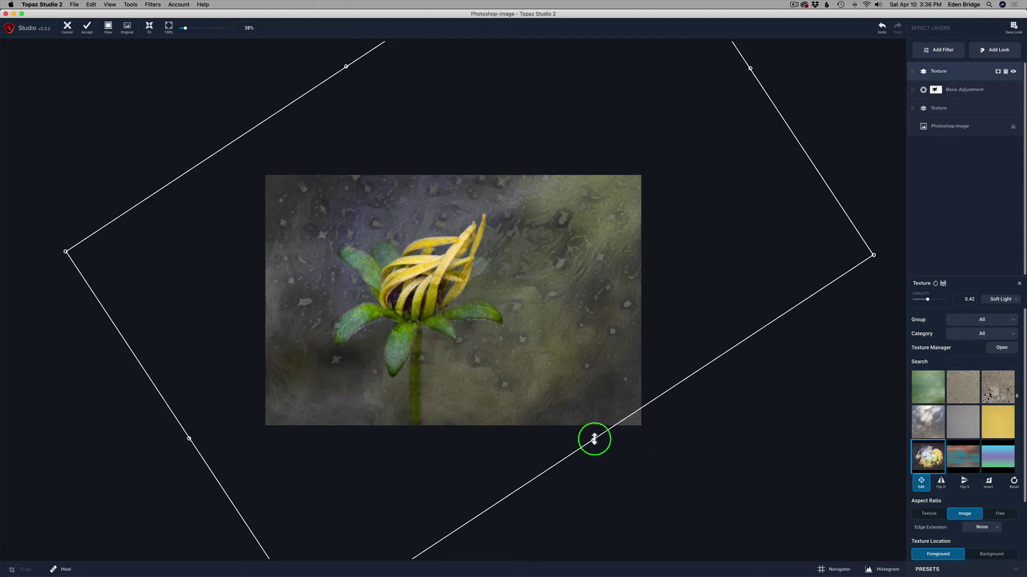
left_click_drag(591, 436, 604, 452)
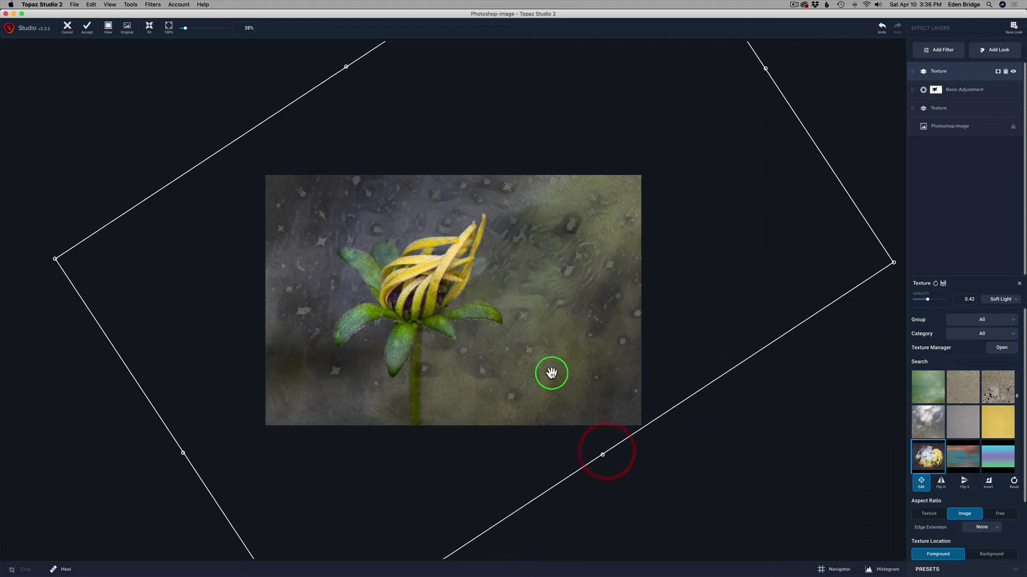
left_click(540, 374)
left_click_drag(898, 280, 898, 279)
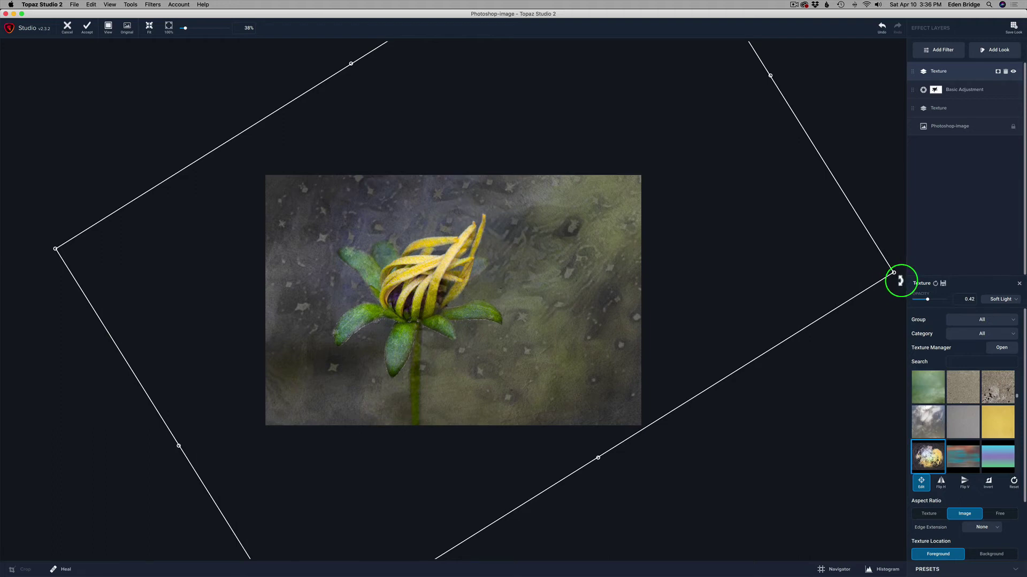
left_click_drag(901, 282, 897, 282)
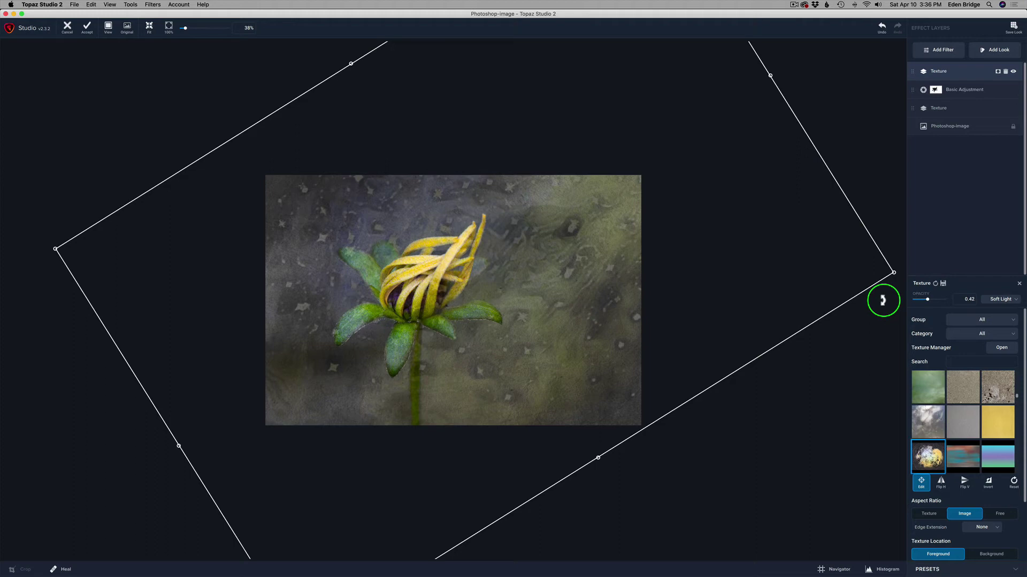
left_click(920, 483)
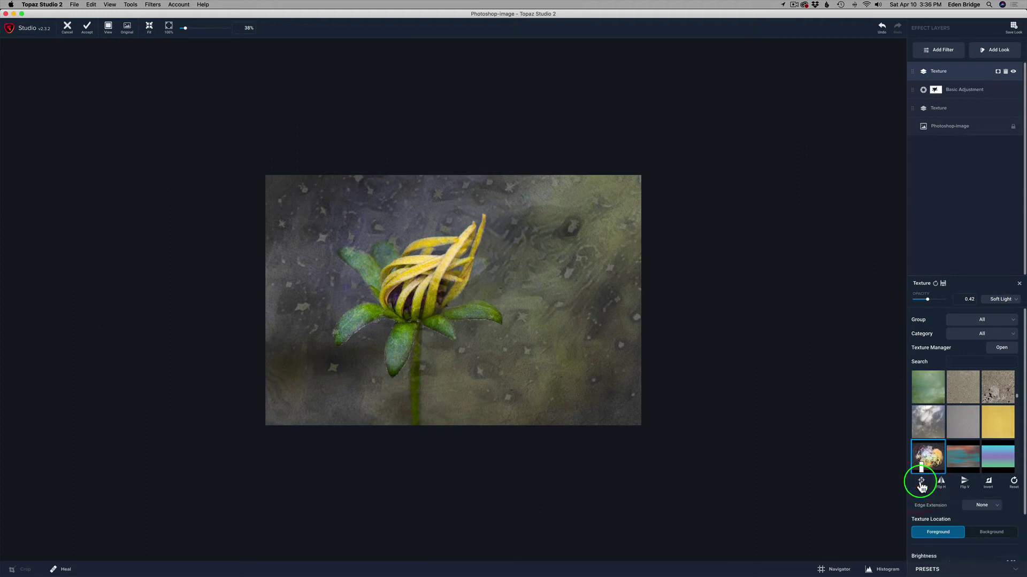
Lower the star texture's Detail to -0.07 and drain its Saturation to -1.00.
scroll(514, 291, "up", 2)
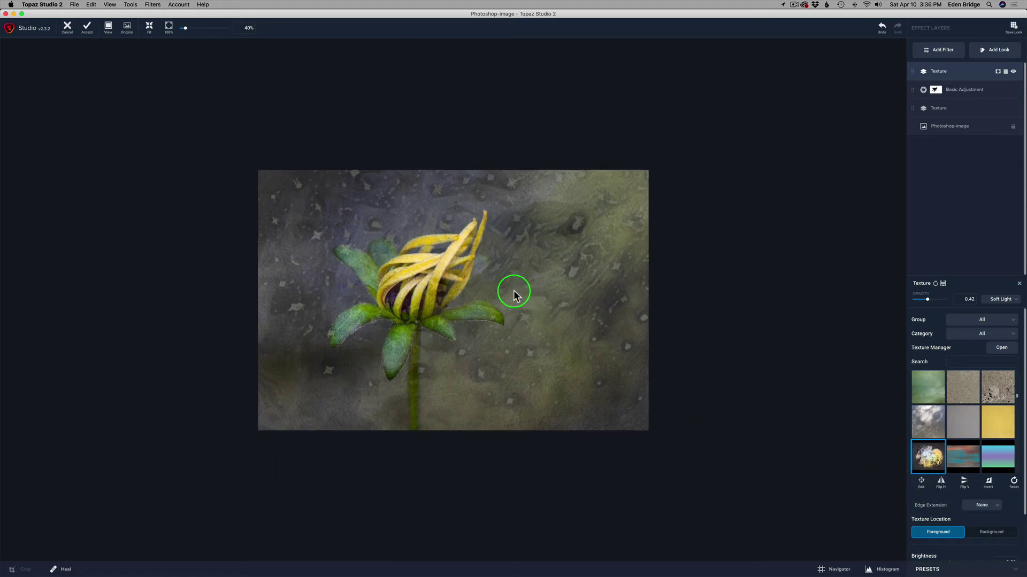
scroll(514, 291, "up", 2)
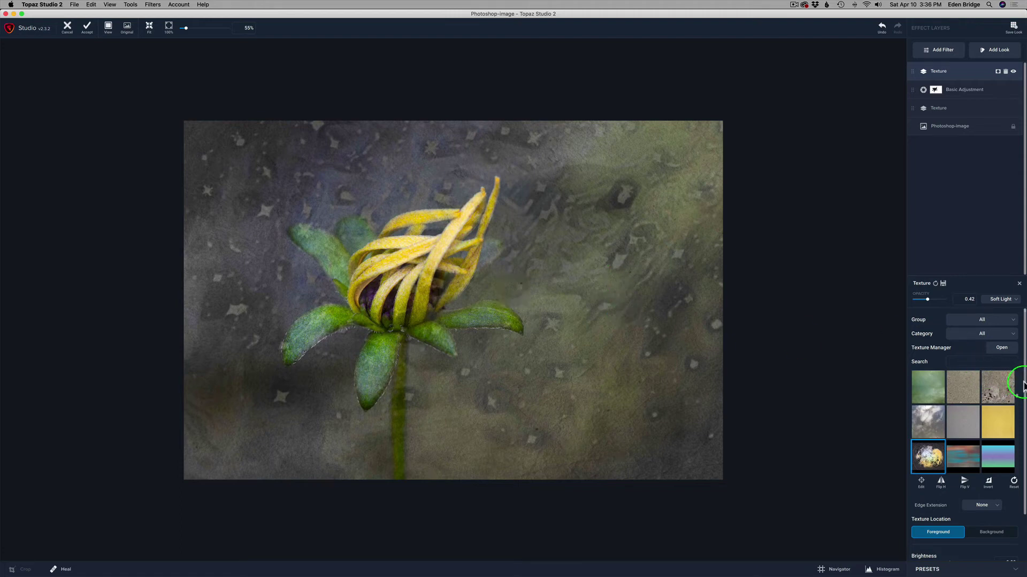
left_click_drag(1022, 384, 1014, 442)
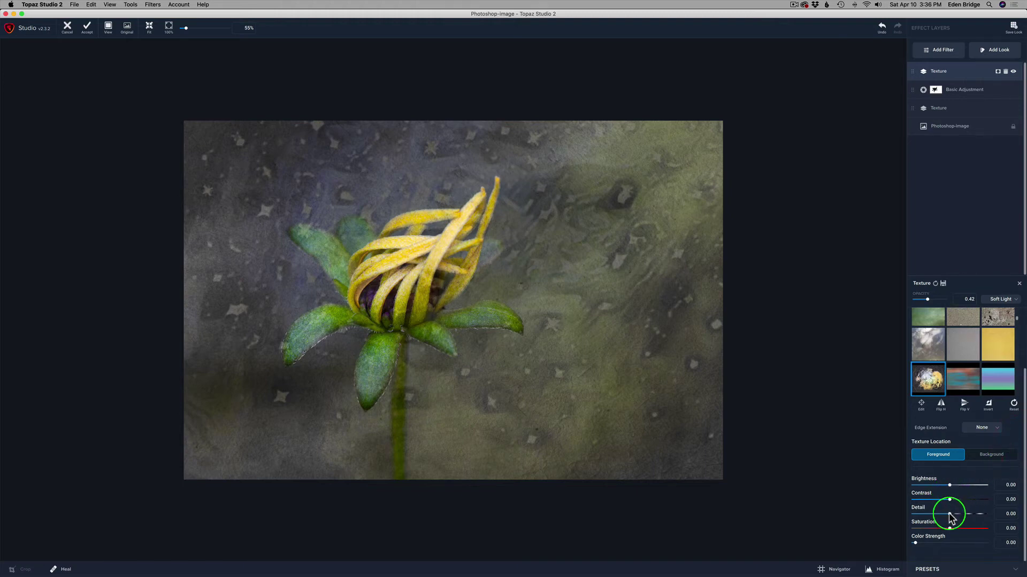
left_click_drag(951, 516, 992, 522)
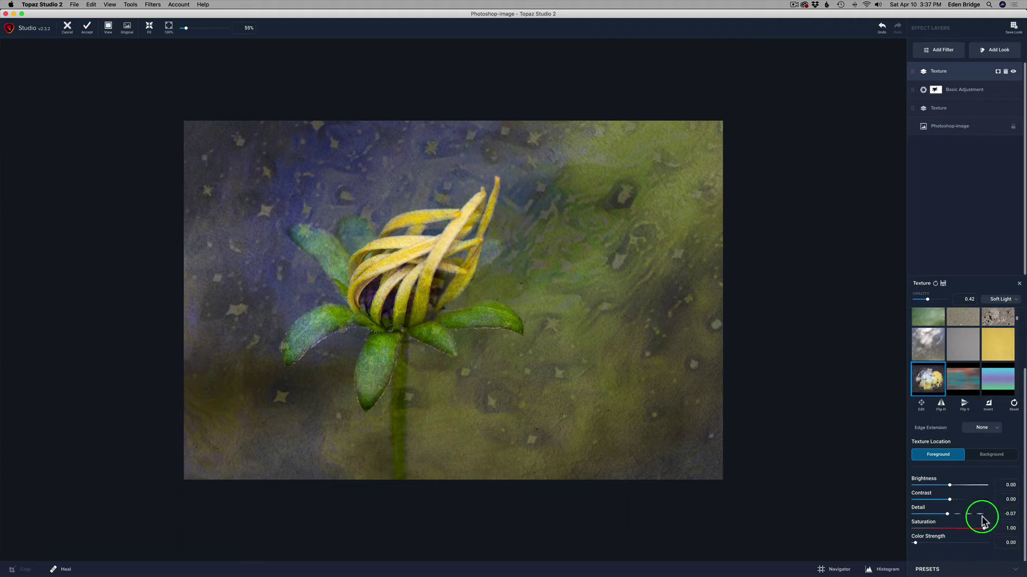
left_click_drag(990, 533, 890, 530)
left_click(890, 530)
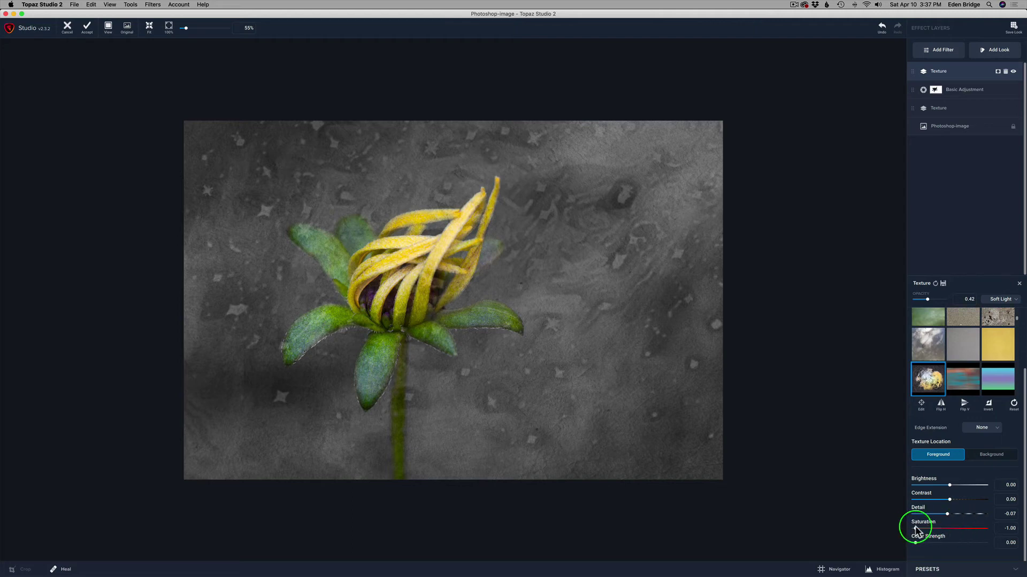
Keep texture Saturation at -1.00 and tint it with Color Strength 0.50 and Color 0.63.
left_click(883, 523)
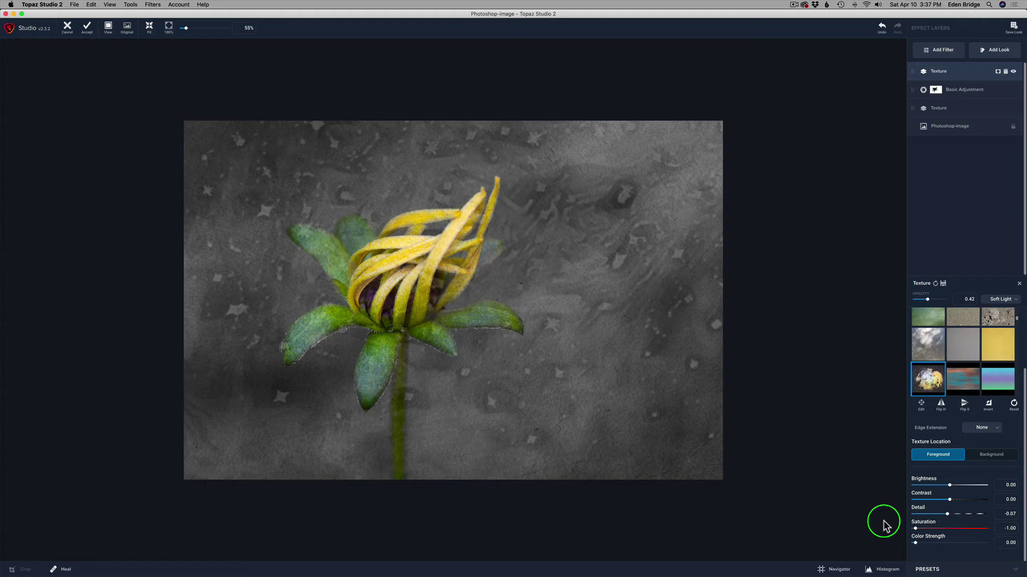
left_click_drag(916, 529, 882, 524)
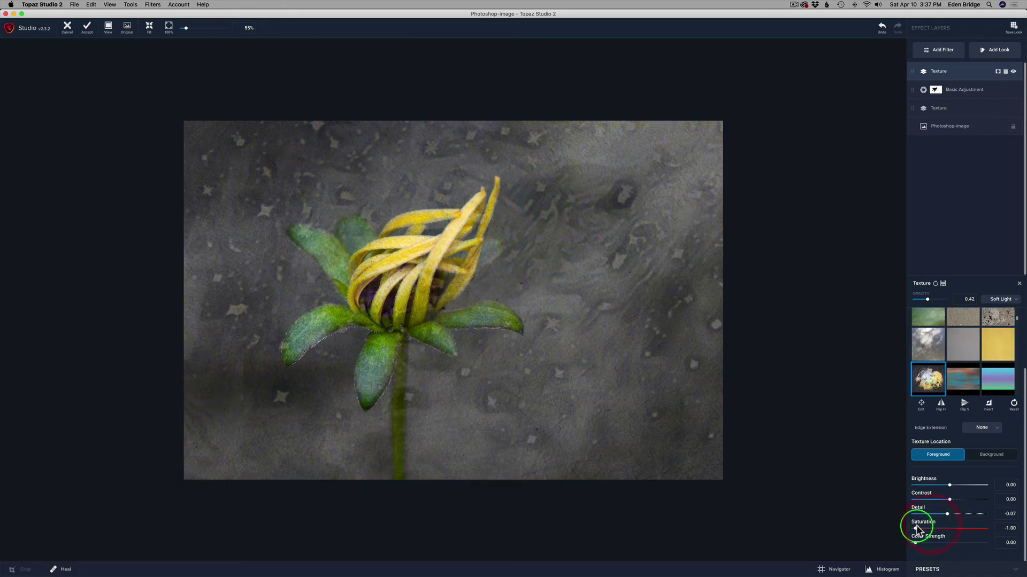
left_click(900, 529)
left_click(919, 546)
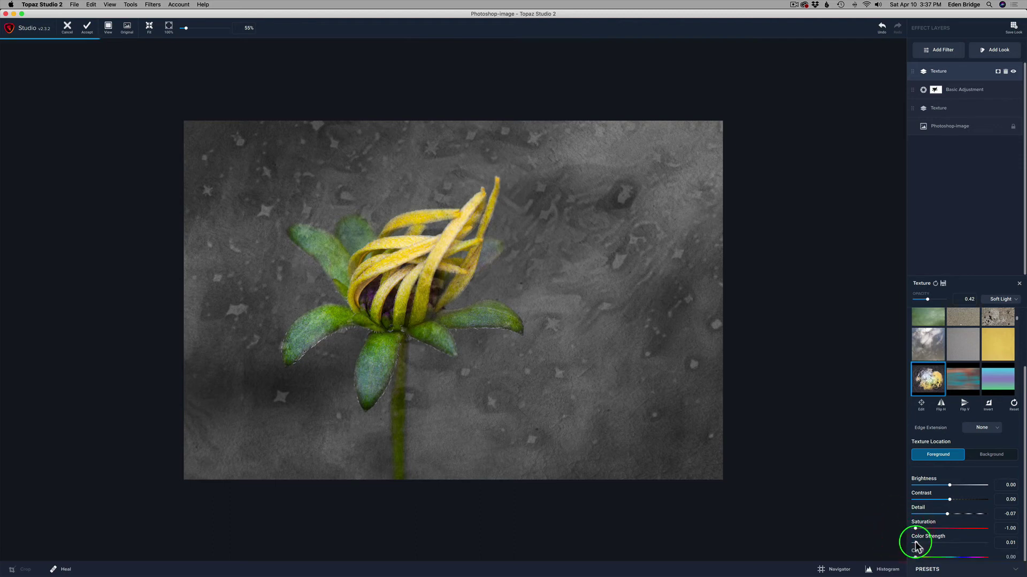
left_click_drag(917, 547, 948, 545)
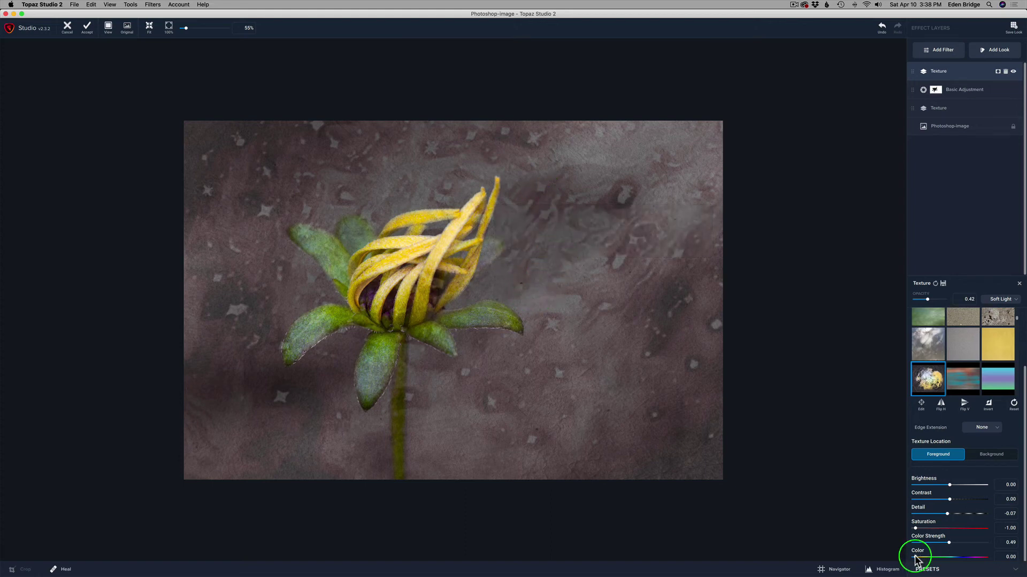
left_click_drag(918, 557, 960, 559)
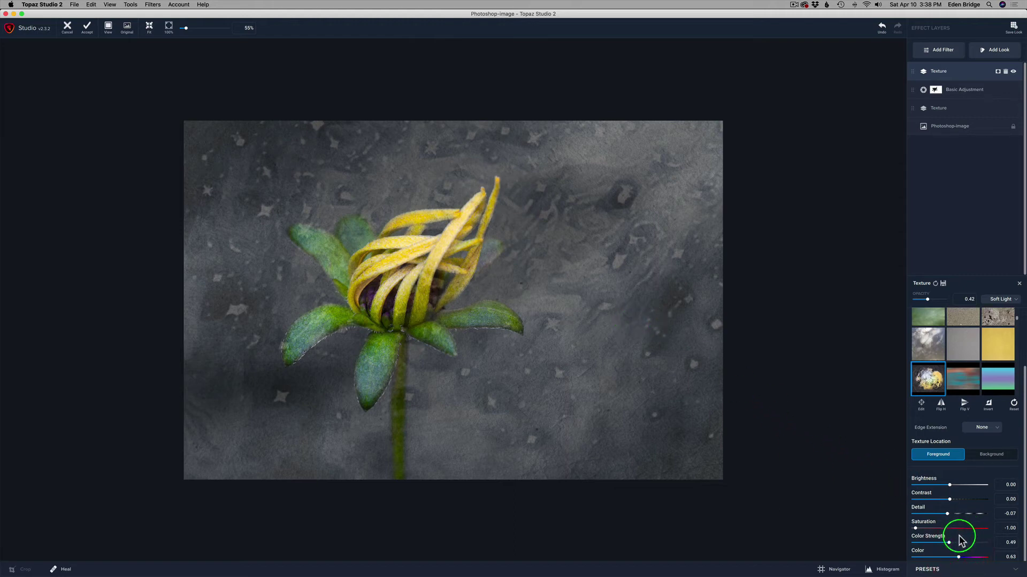
mouse_move(948, 543)
left_mouse_down()
mouse_move(987, 543)
mouse_move(950, 545)
left_mouse_up()
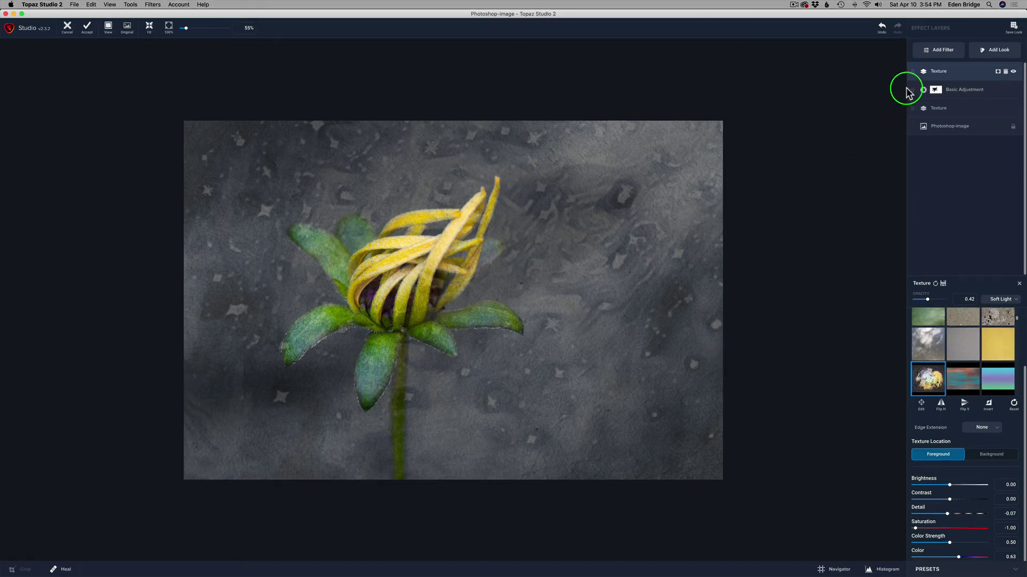
Add a third Texture layer and apply the Sun Saturation texture found by searching 'sun saturation'.
left_click(936, 50)
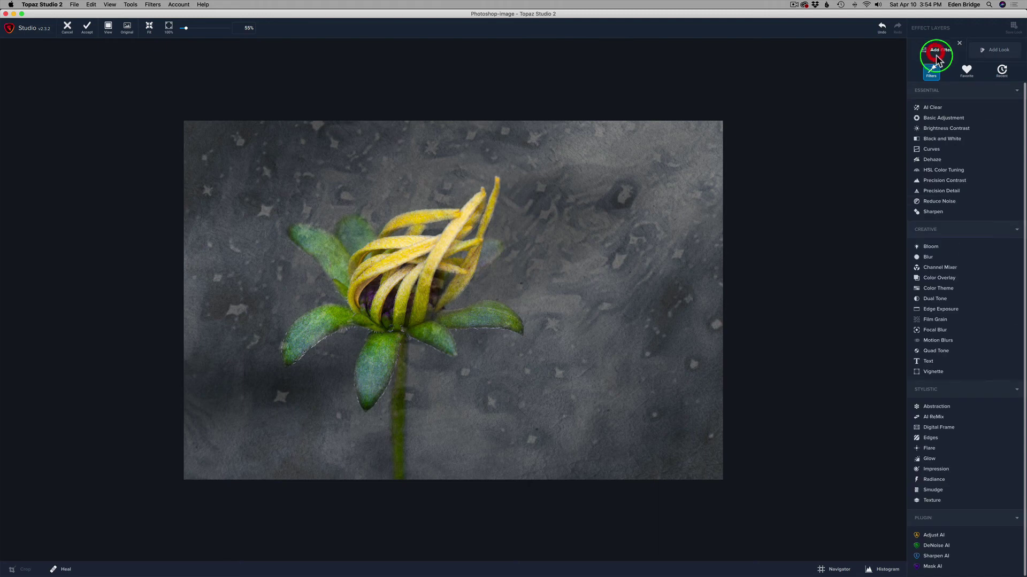
left_click(944, 500)
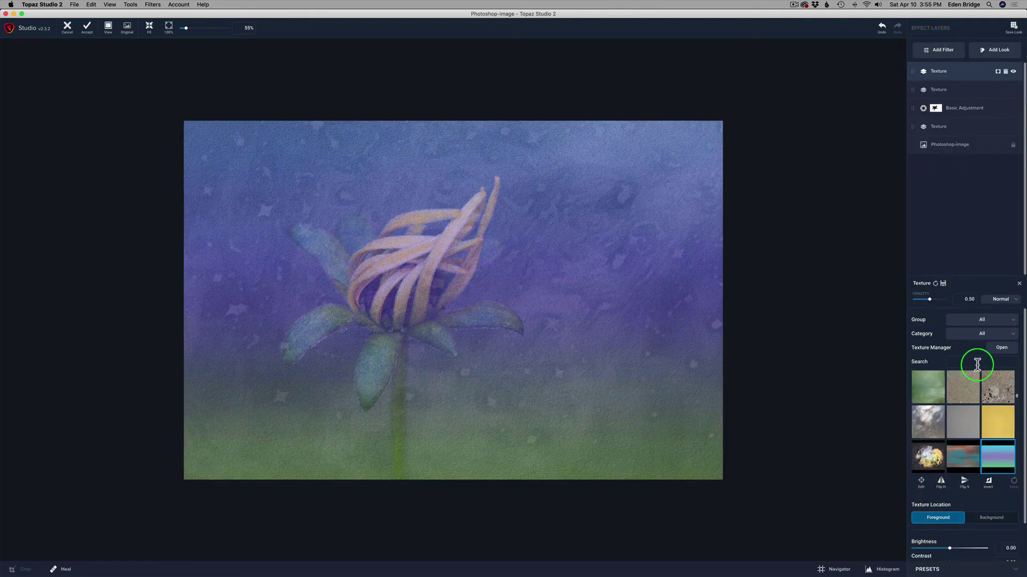
left_click(969, 362)
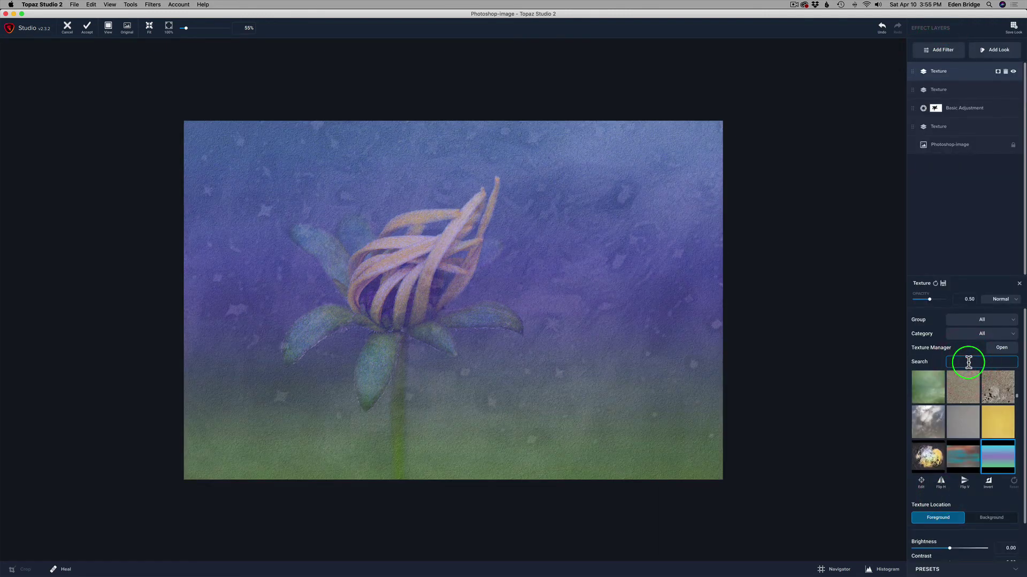
type("sun sa")
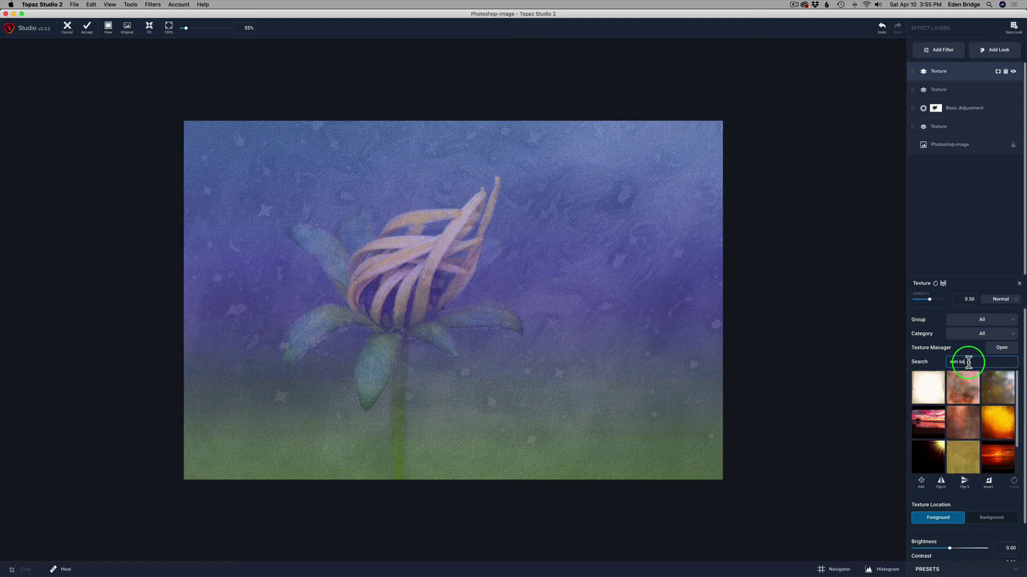
type("turatrion")
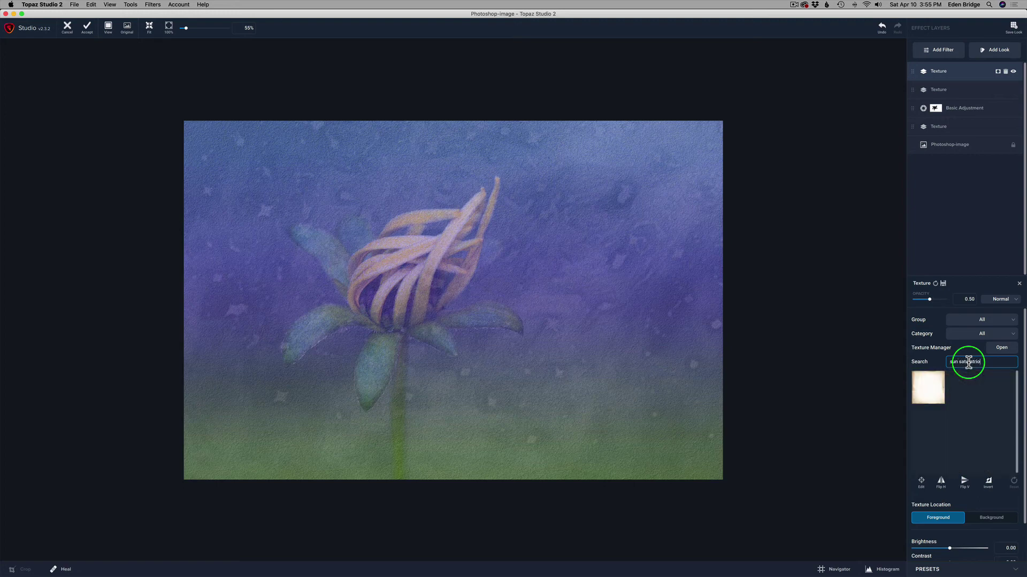
left_click(925, 385)
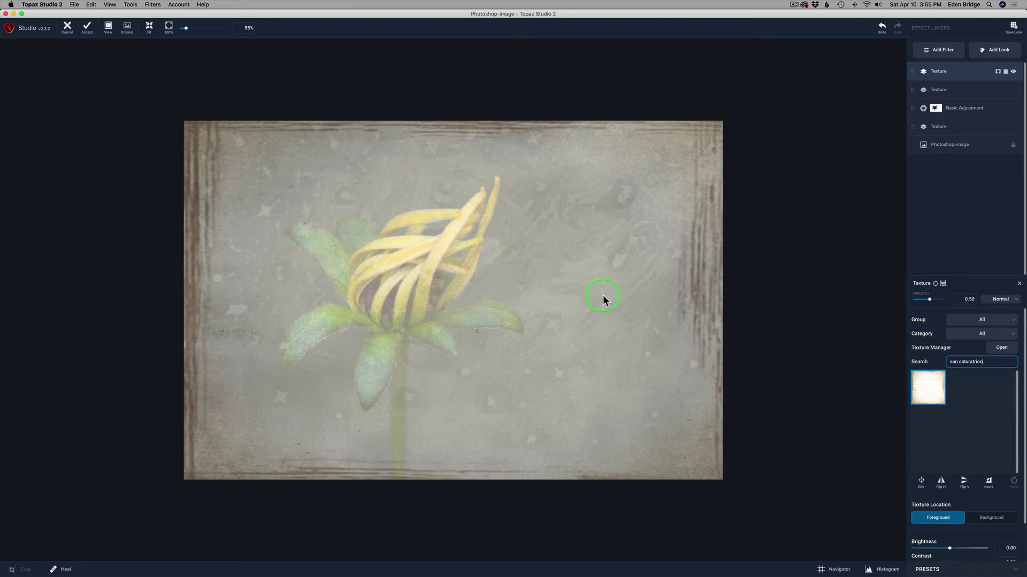
Set the Sun Saturation texture's blend mode to Multiply at about 0.67 opacity.
left_click(1016, 299)
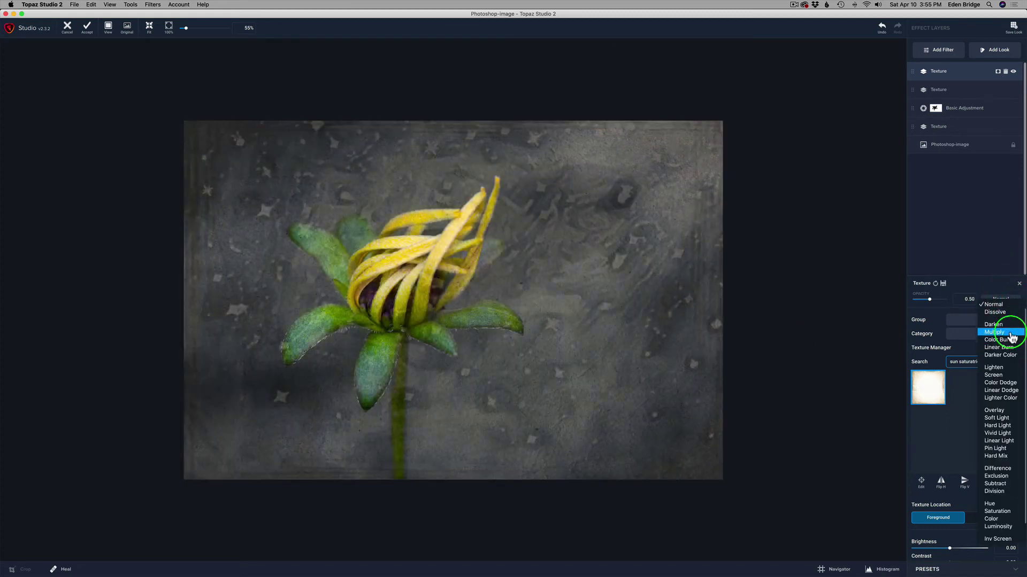
left_click(1011, 332)
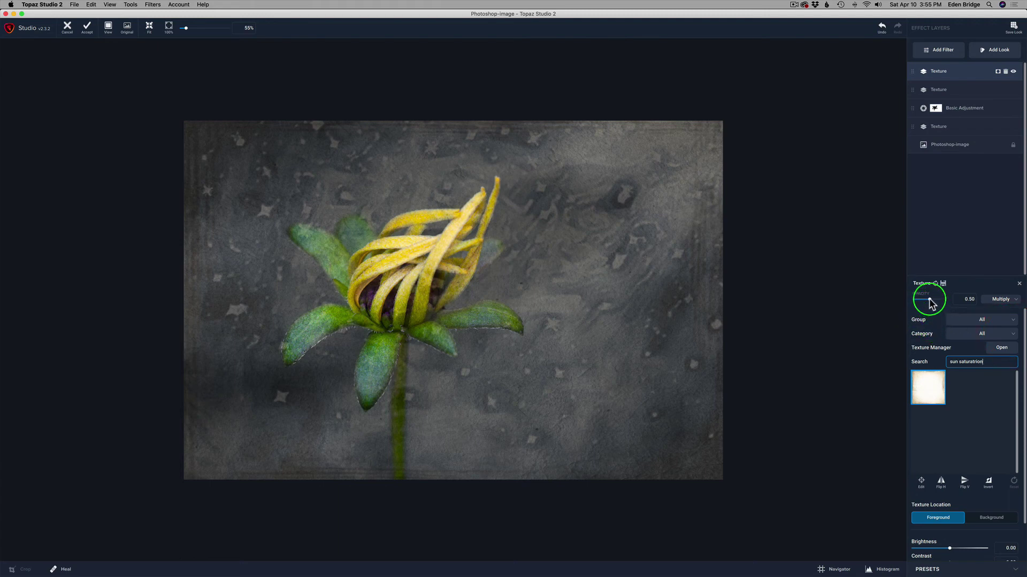
left_click_drag(931, 309, 954, 300)
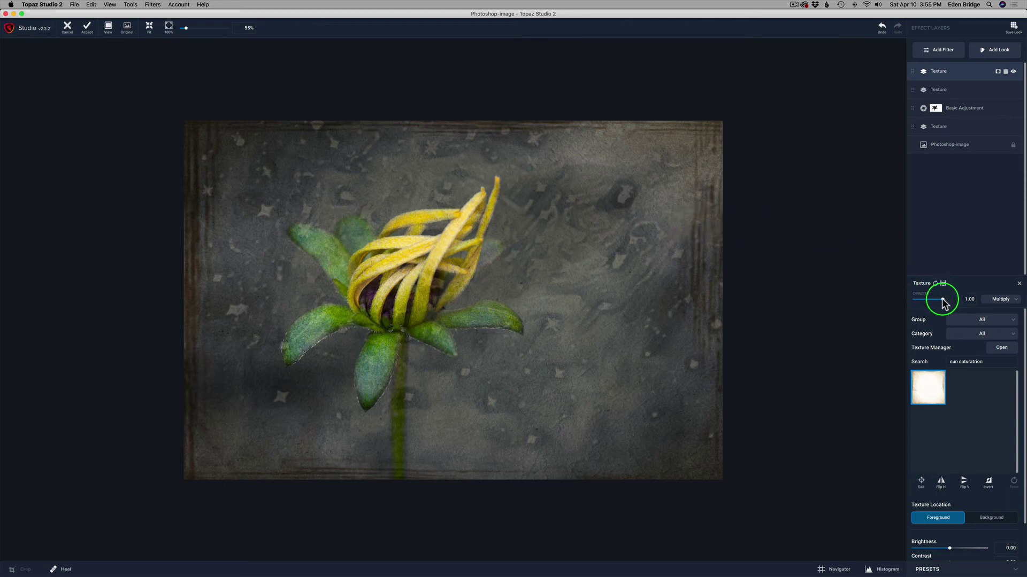
left_click_drag(942, 302, 936, 304)
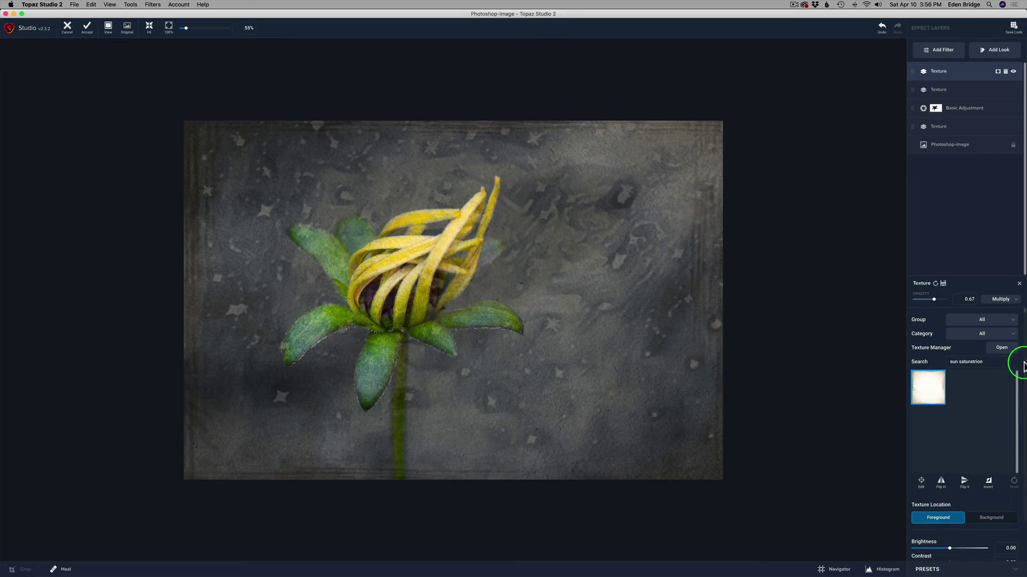
left_click_drag(1023, 367, 1023, 463)
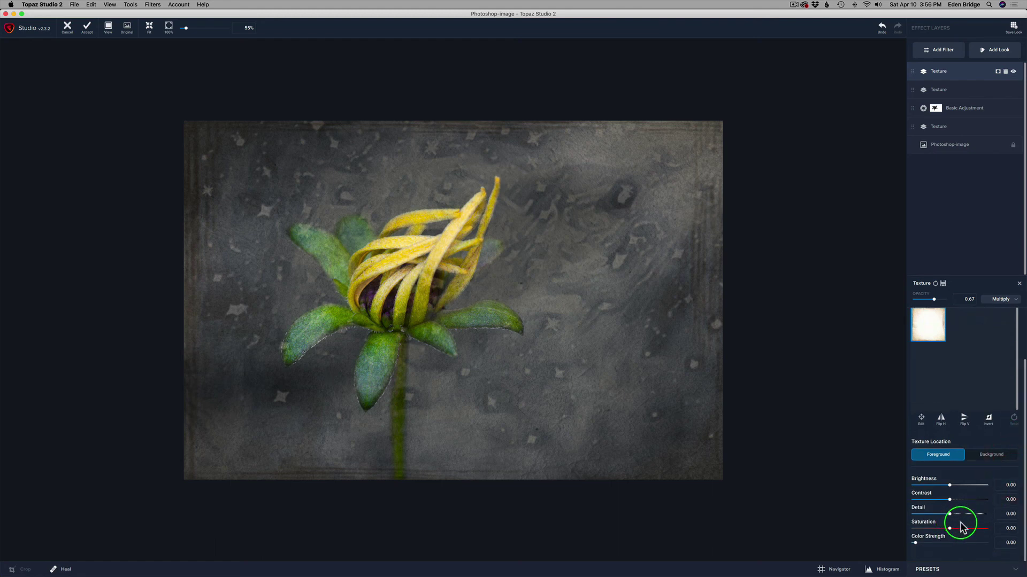
Drop the texture's Saturation to -1.00 and toggle the layer's visibility to compare.
left_click_drag(954, 528, 884, 522)
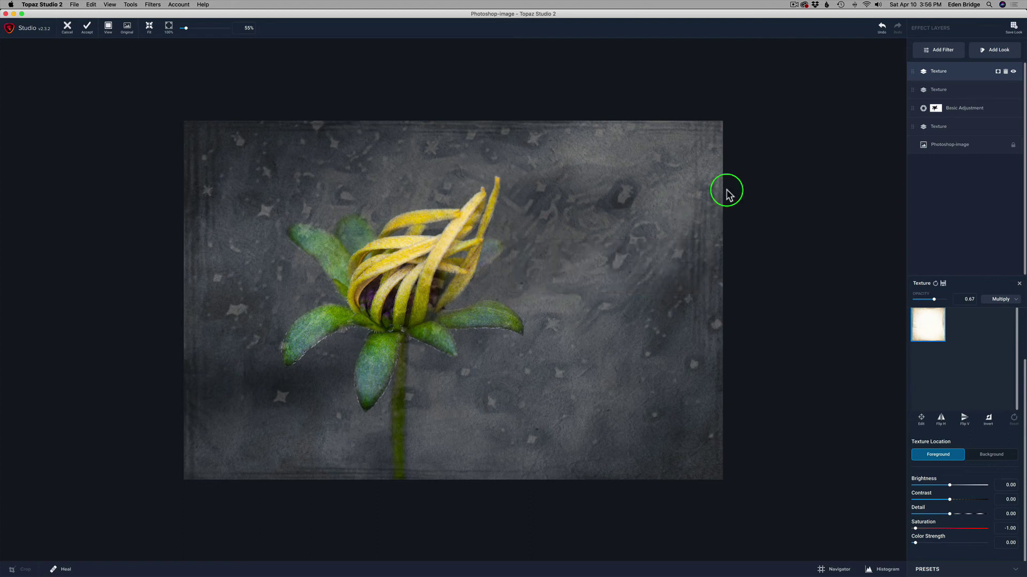
left_click(1013, 72)
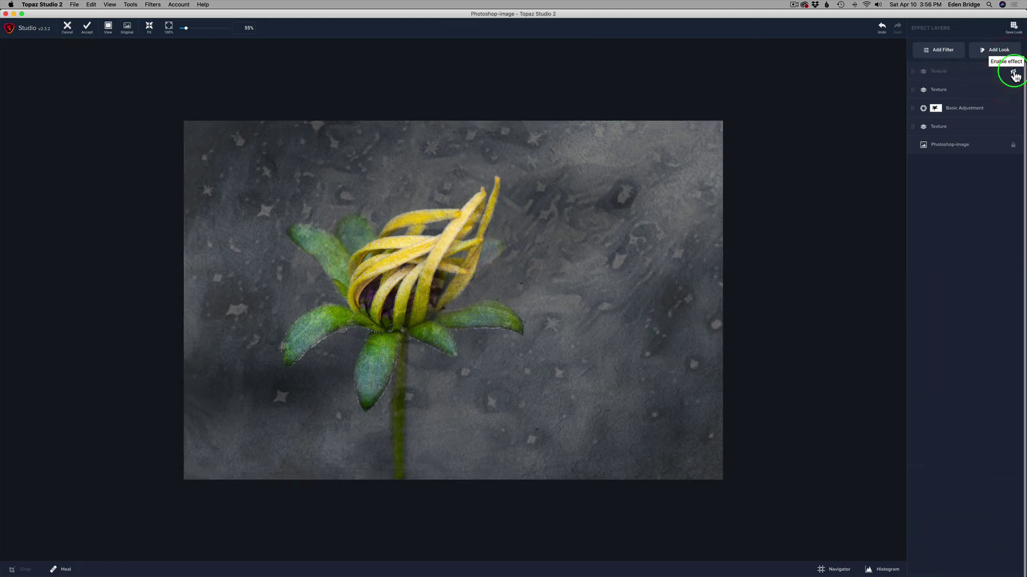
left_click(1013, 73)
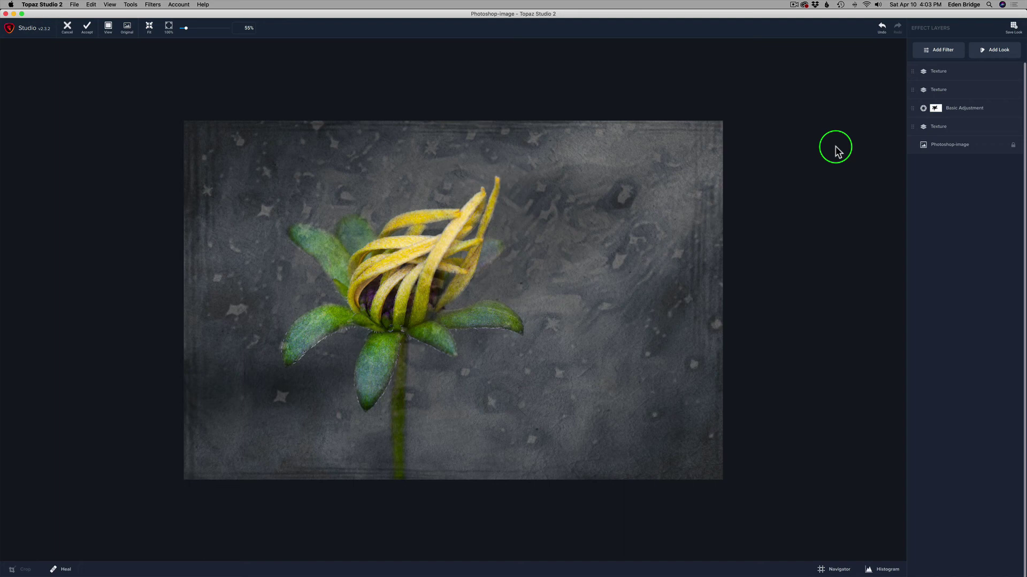
Add an HSL Color Tuning layer with Green Lightness at about -0.29.
left_click(938, 50)
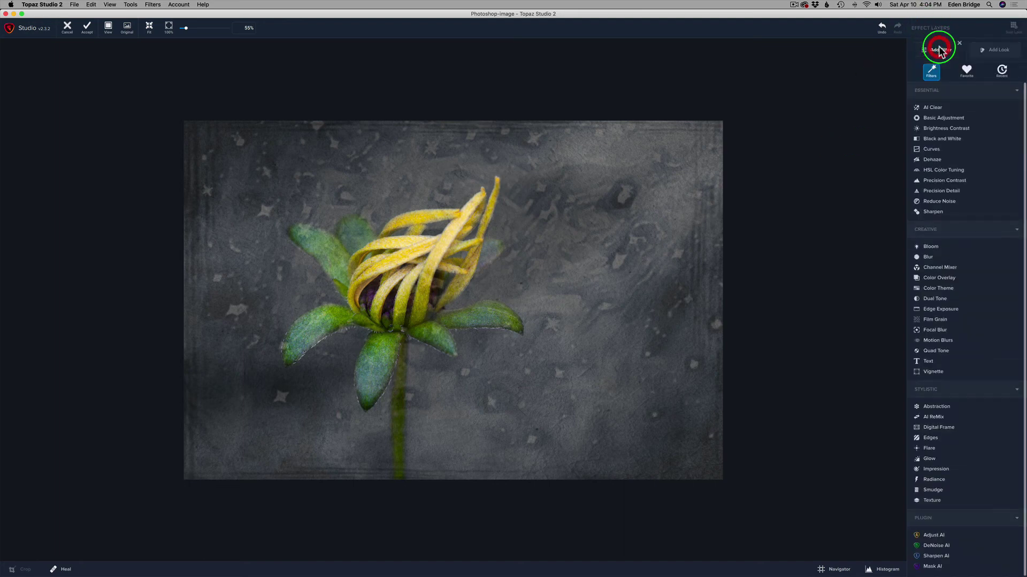
left_click(942, 169)
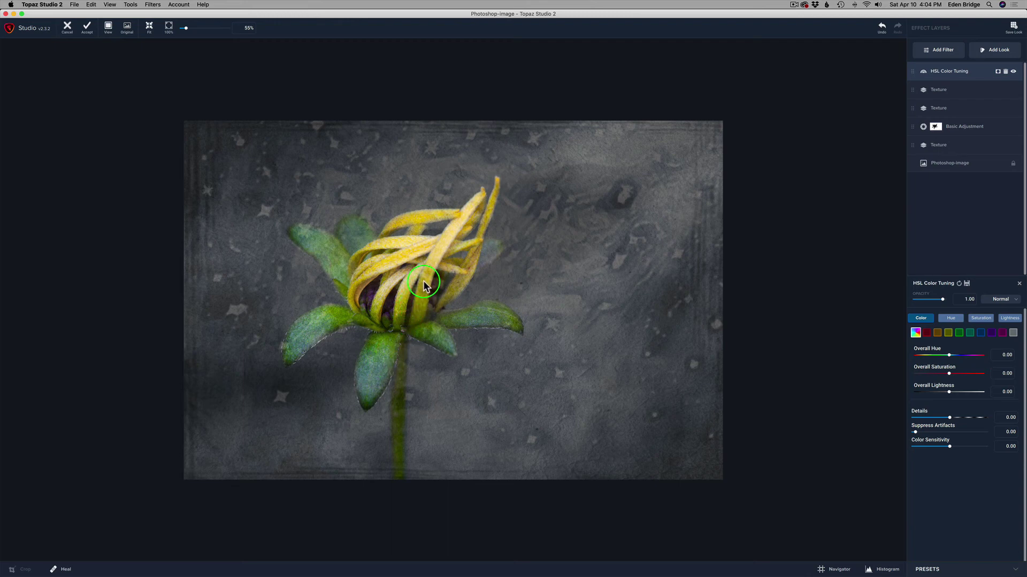
left_click(959, 333)
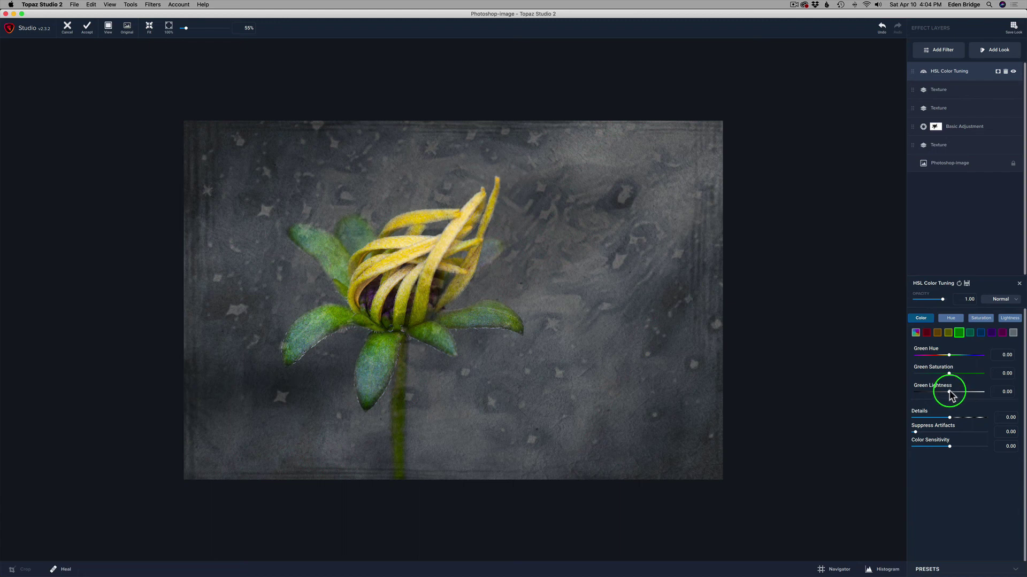
left_click_drag(949, 394, 935, 393)
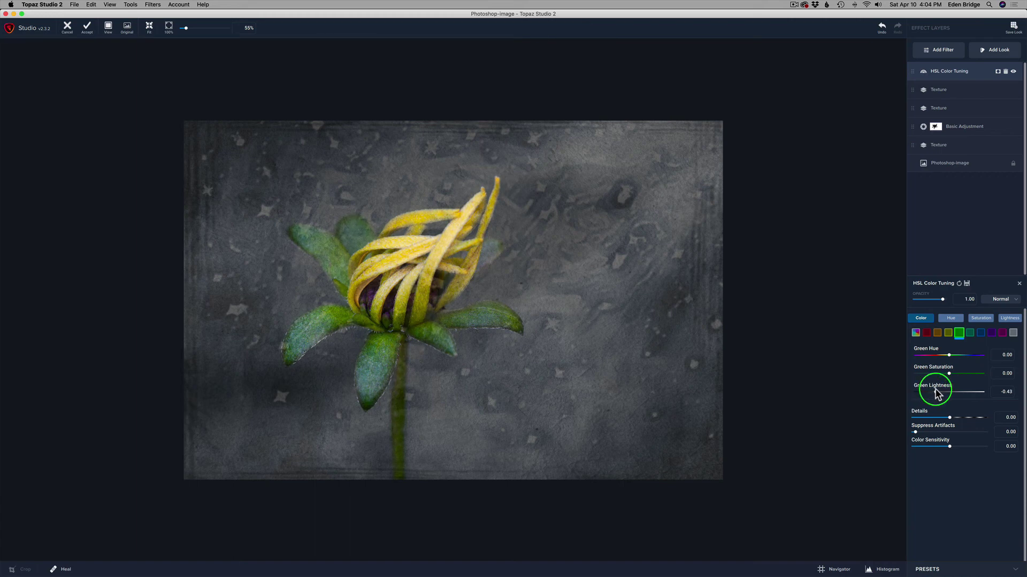
left_click_drag(935, 393, 941, 393)
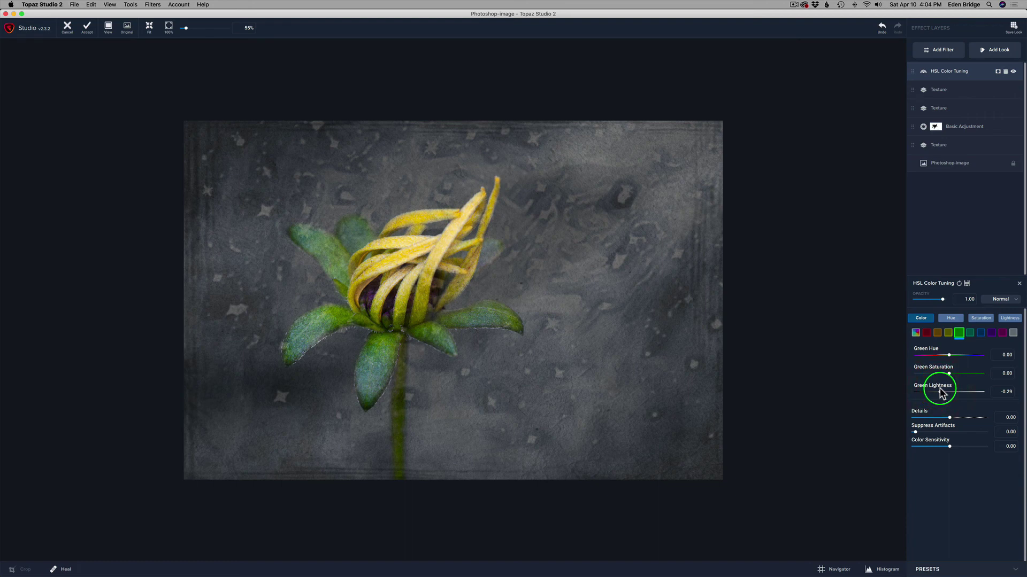
left_click(948, 335)
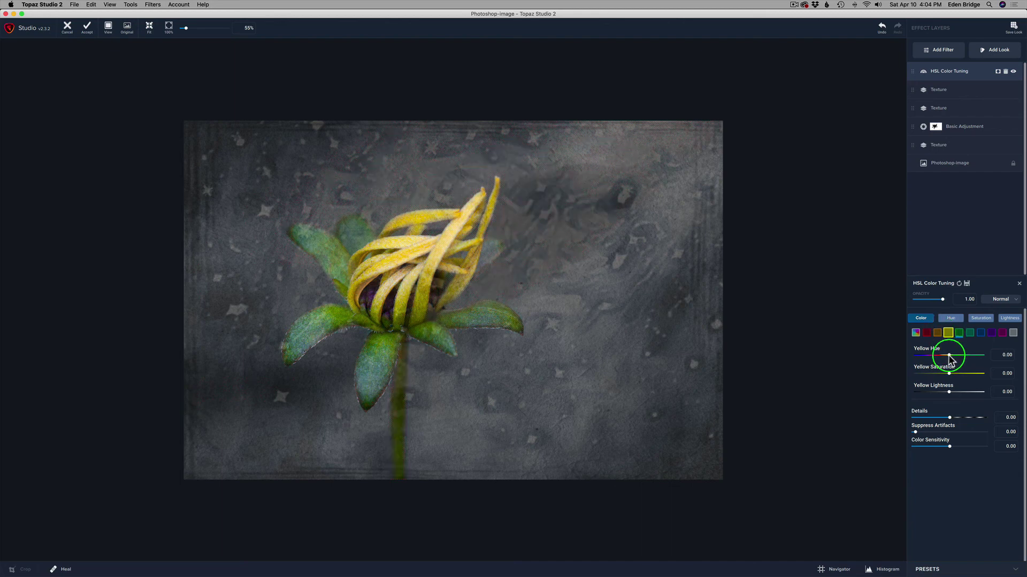
Tune the yellows to Hue -0.22, Saturation 0.15 and Lightness -0.28.
left_click_drag(950, 358, 941, 357)
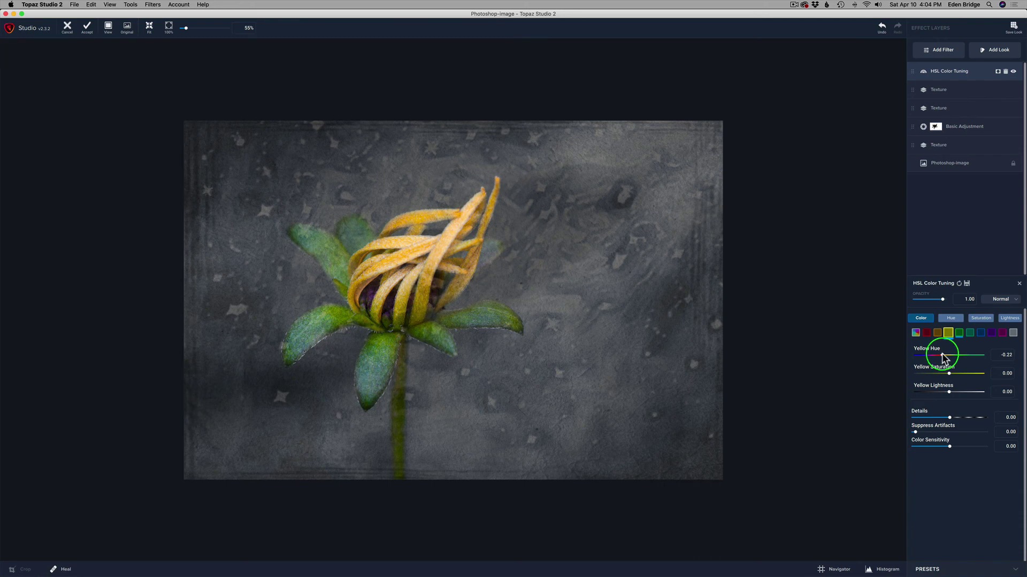
left_click_drag(942, 354, 942, 354)
left_click(955, 374)
mouse_move(955, 376)
left_mouse_down()
mouse_move(966, 376)
mouse_move(954, 378)
left_mouse_up()
mouse_move(952, 394)
left_mouse_down()
mouse_move(933, 395)
mouse_move(949, 394)
left_mouse_up()
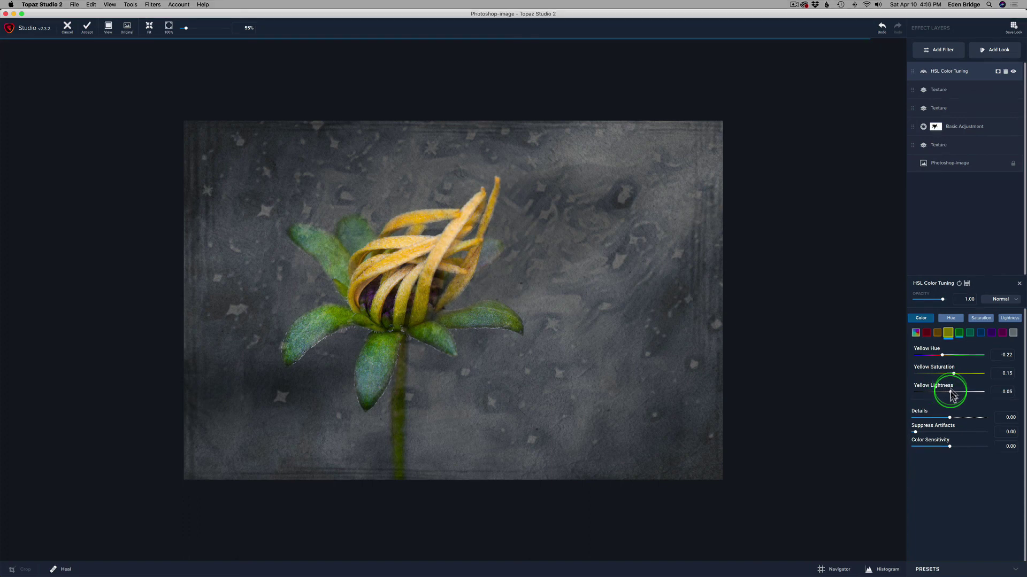
left_click_drag(949, 395, 941, 394)
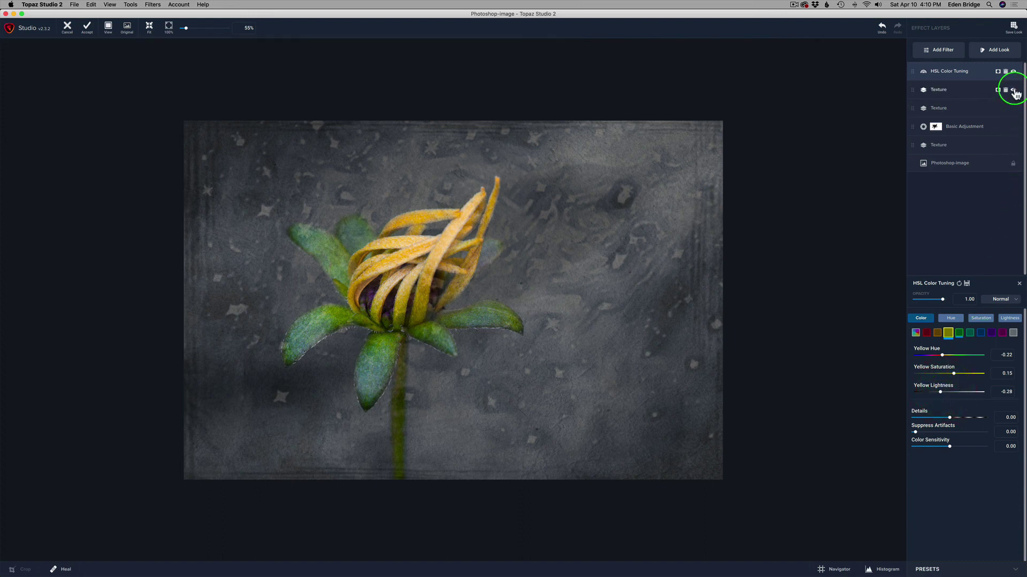
Compare the edit by toggling the HSL layer and the Original view off and on.
left_click(1014, 72)
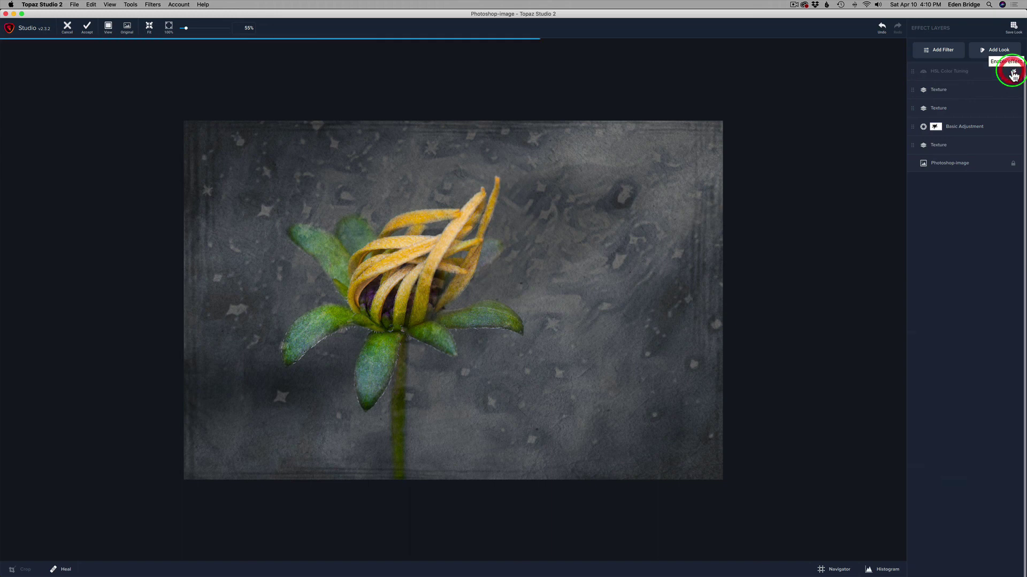
left_click(1013, 73)
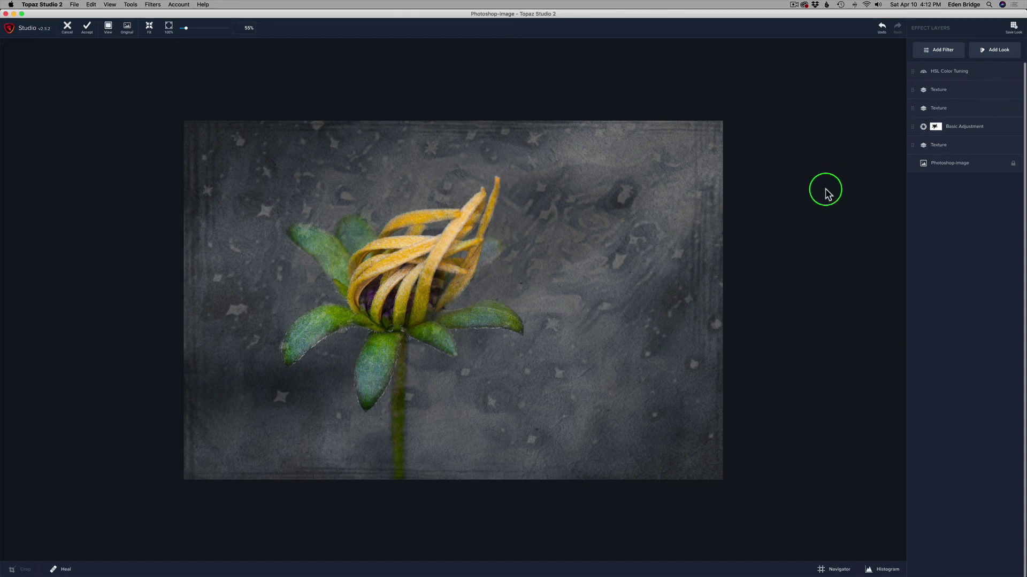
key("backslash")
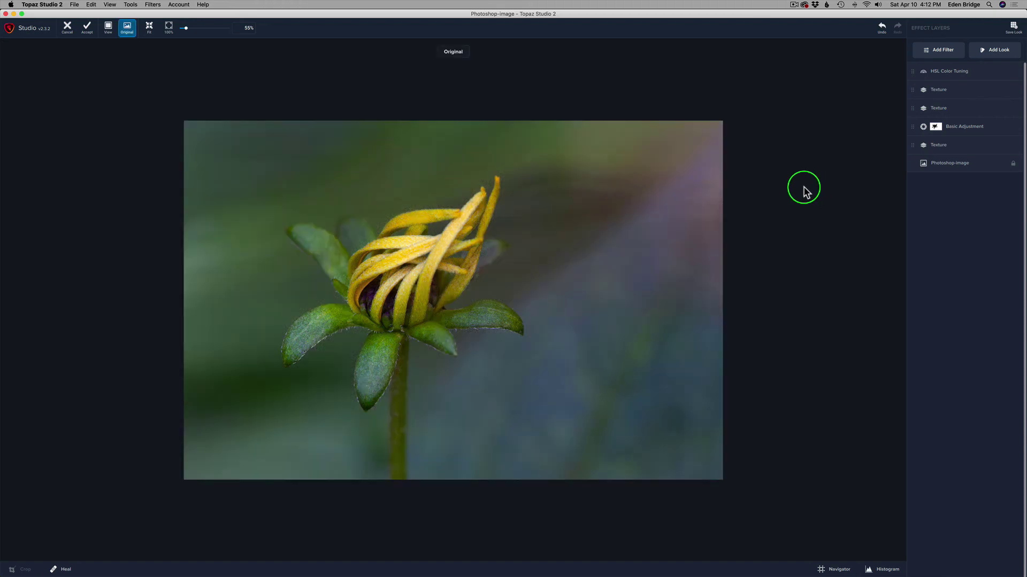
key("backslash")
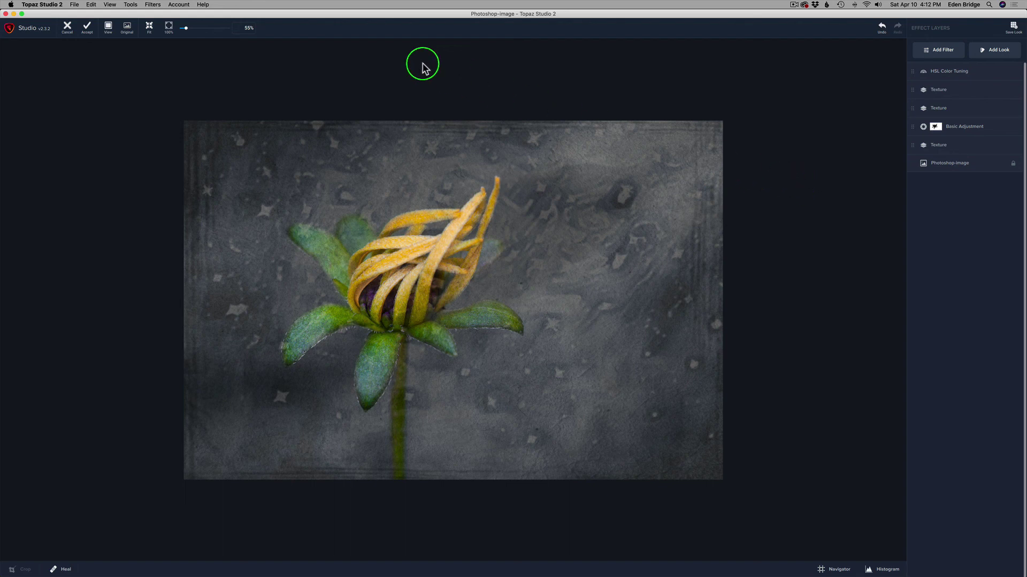
Accept the Topaz Studio 2 edits to send the image back to Photoshop.
left_click(75, 5)
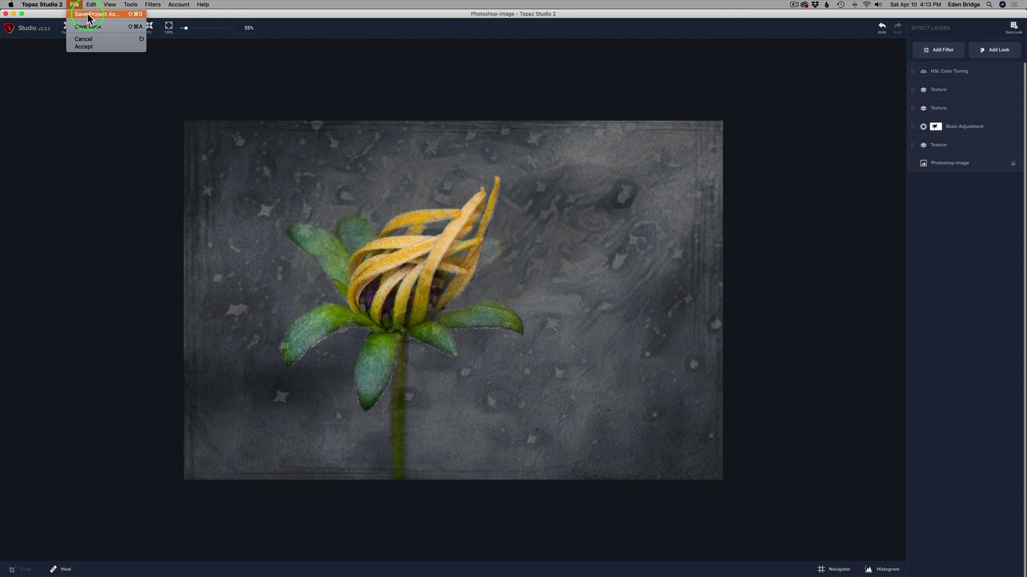
left_click(185, 68)
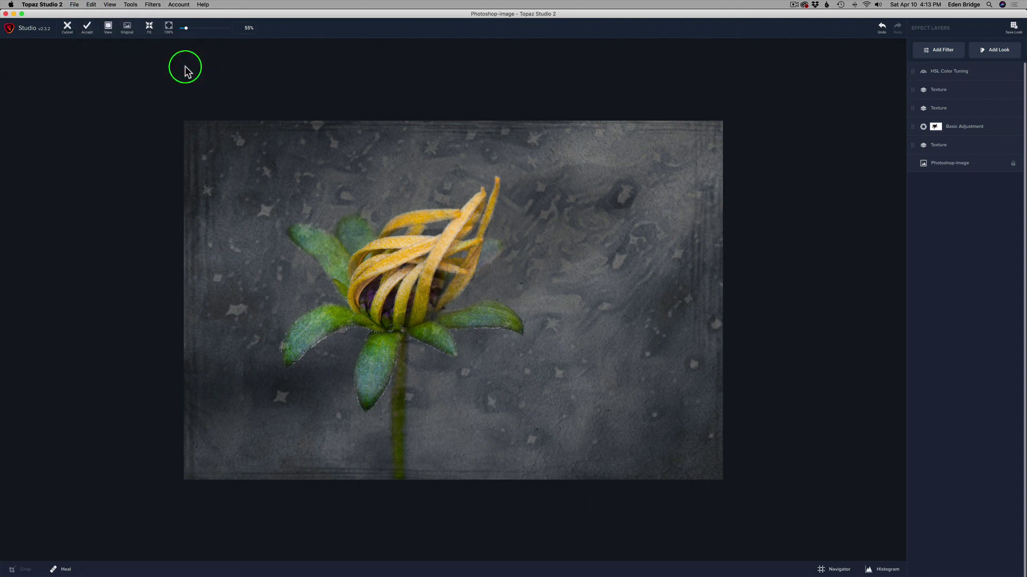
left_click(88, 32)
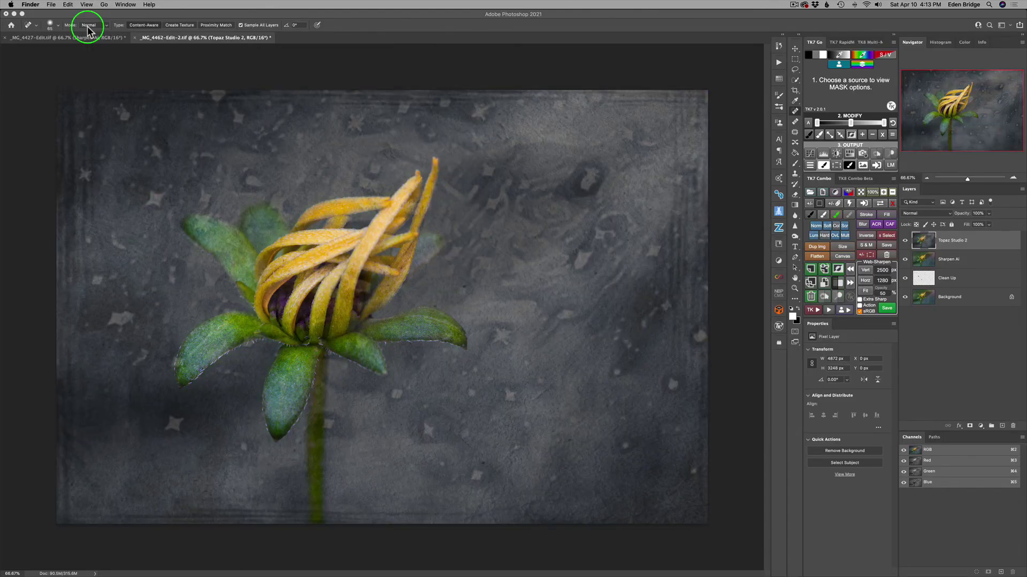